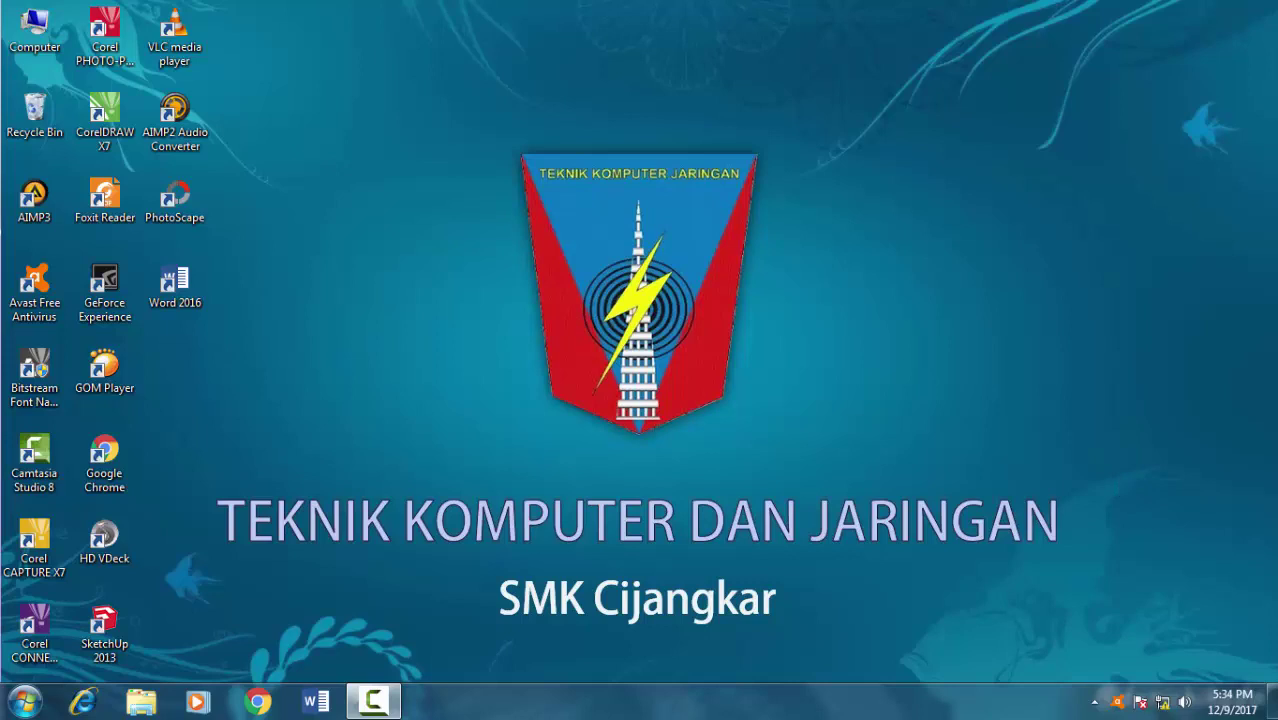
# Permanently delete the Corel CAPTURE X7, CONNECT X7 and PHOTO-PAINT X7 desktop shortcuts.
pyautogui.click(36, 552)
pyautogui.keyDown('ctrl'); pyautogui.click(34, 630); pyautogui.keyUp('ctrl')
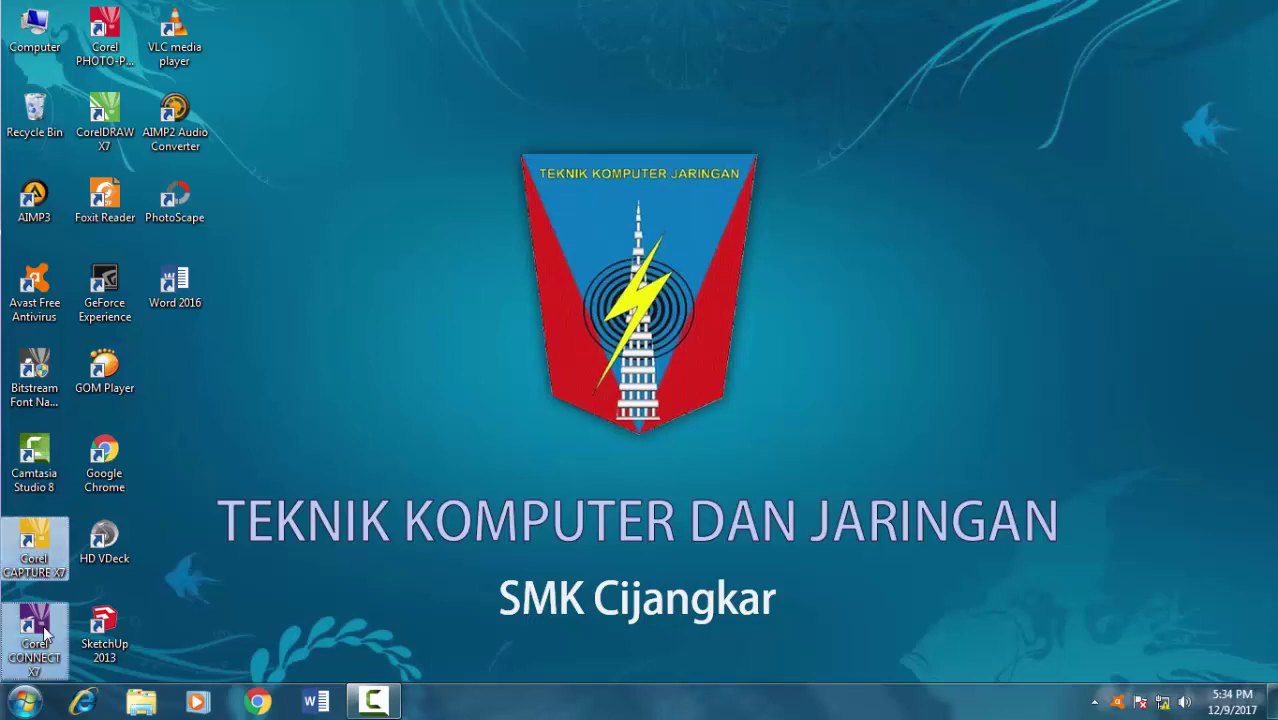
pyautogui.keyDown('ctrl'); pyautogui.click(101, 61); pyautogui.keyUp('ctrl')
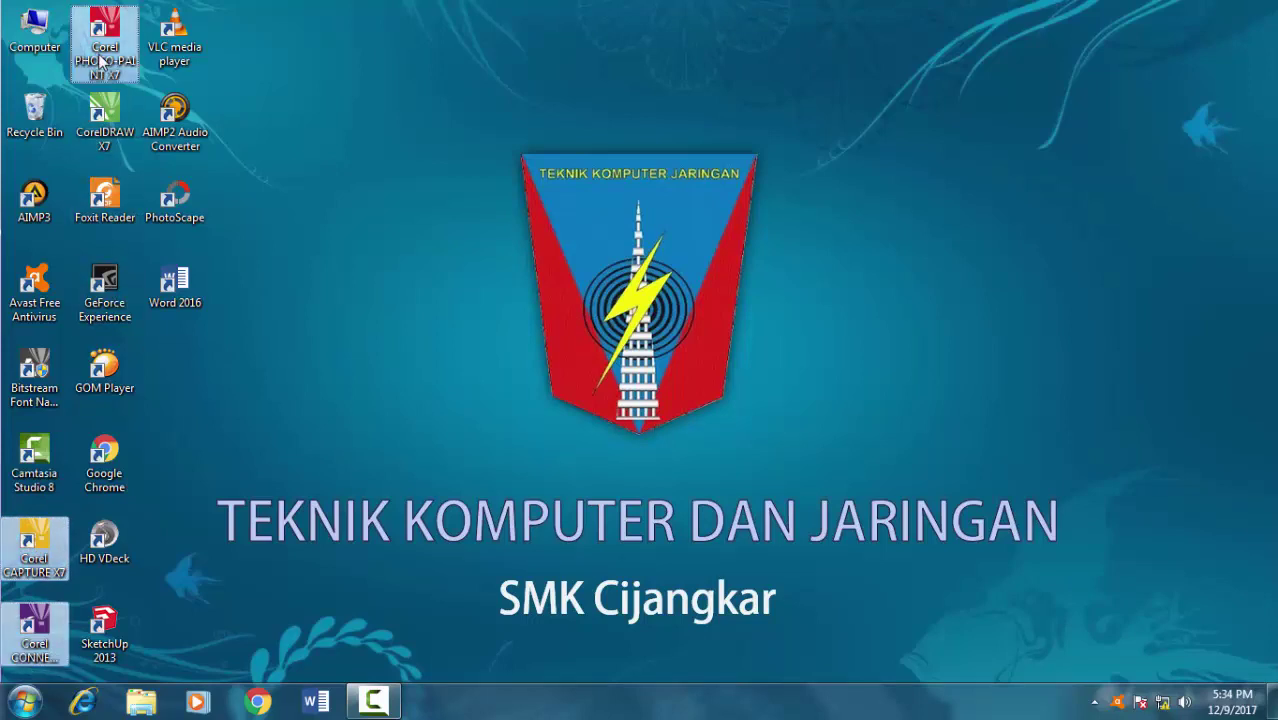
pyautogui.hotkey('shift', 'Delete')
pyautogui.click(714, 367)
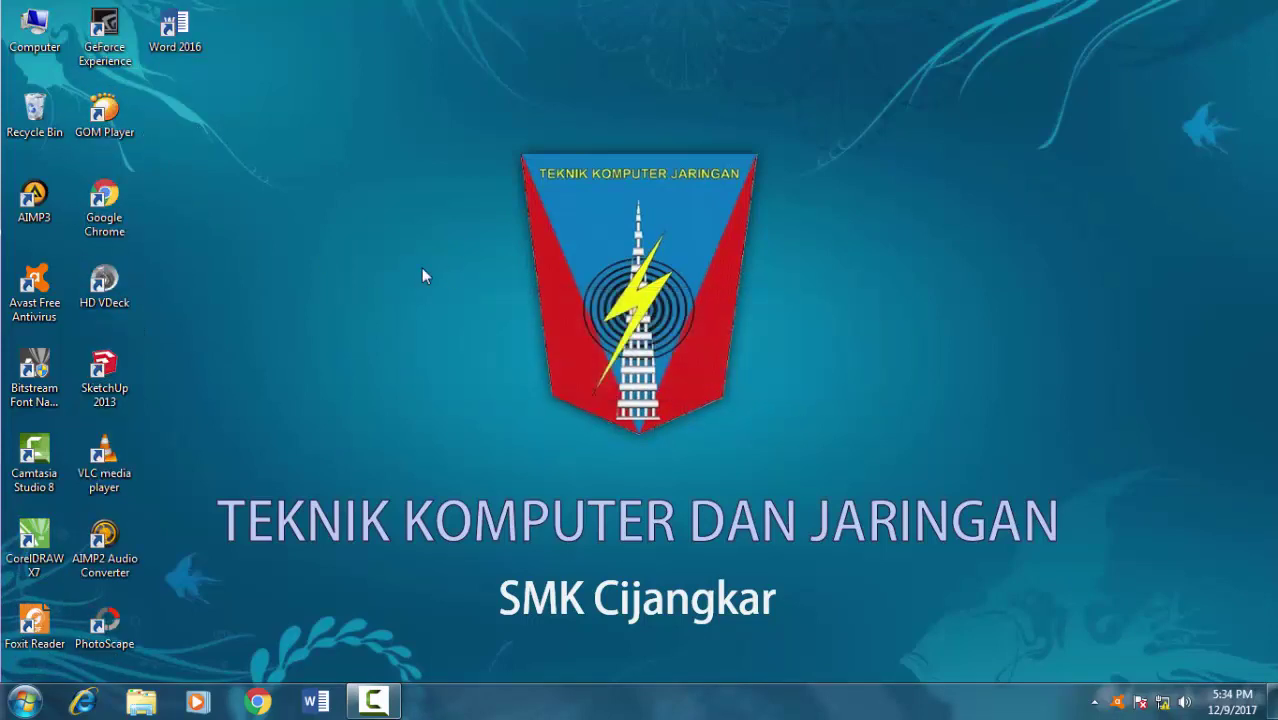
# Send Adobe Photoshop CS6 (64 Bit) from All Programs to the desktop as a shortcut.
pyautogui.click(24, 701)
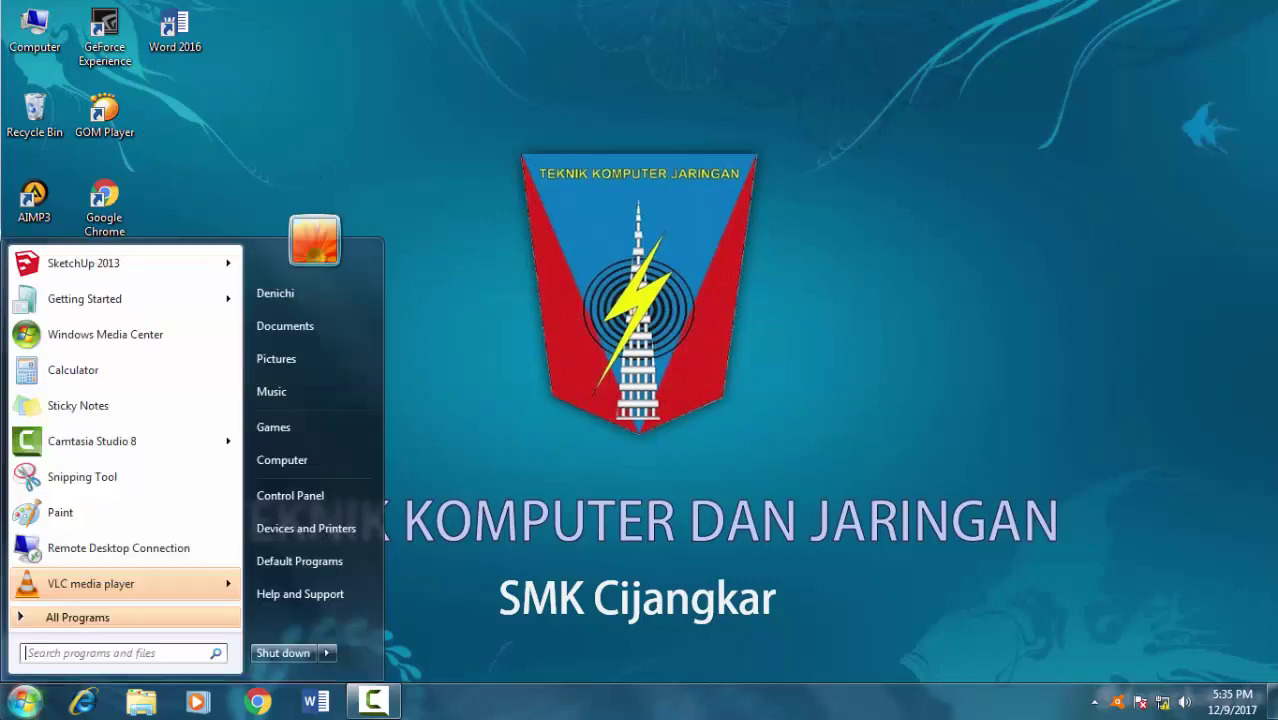
pyautogui.click(107, 620)
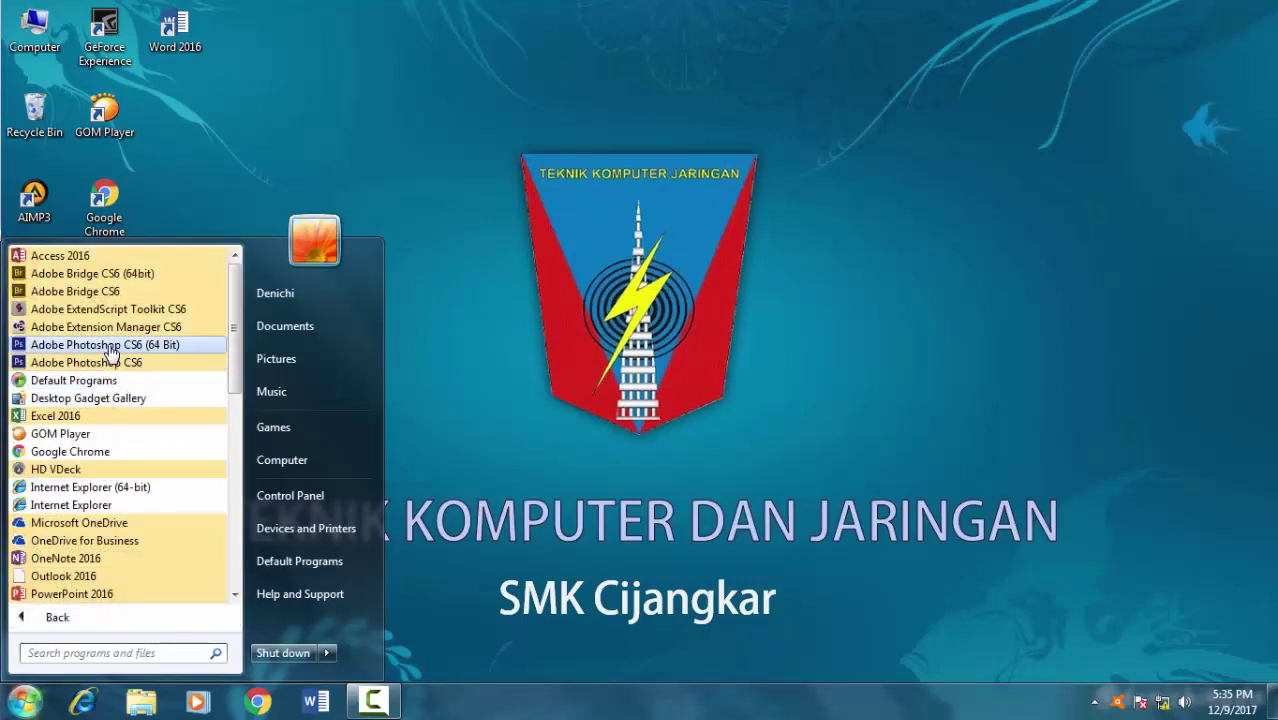
pyautogui.rightClick(110, 350)
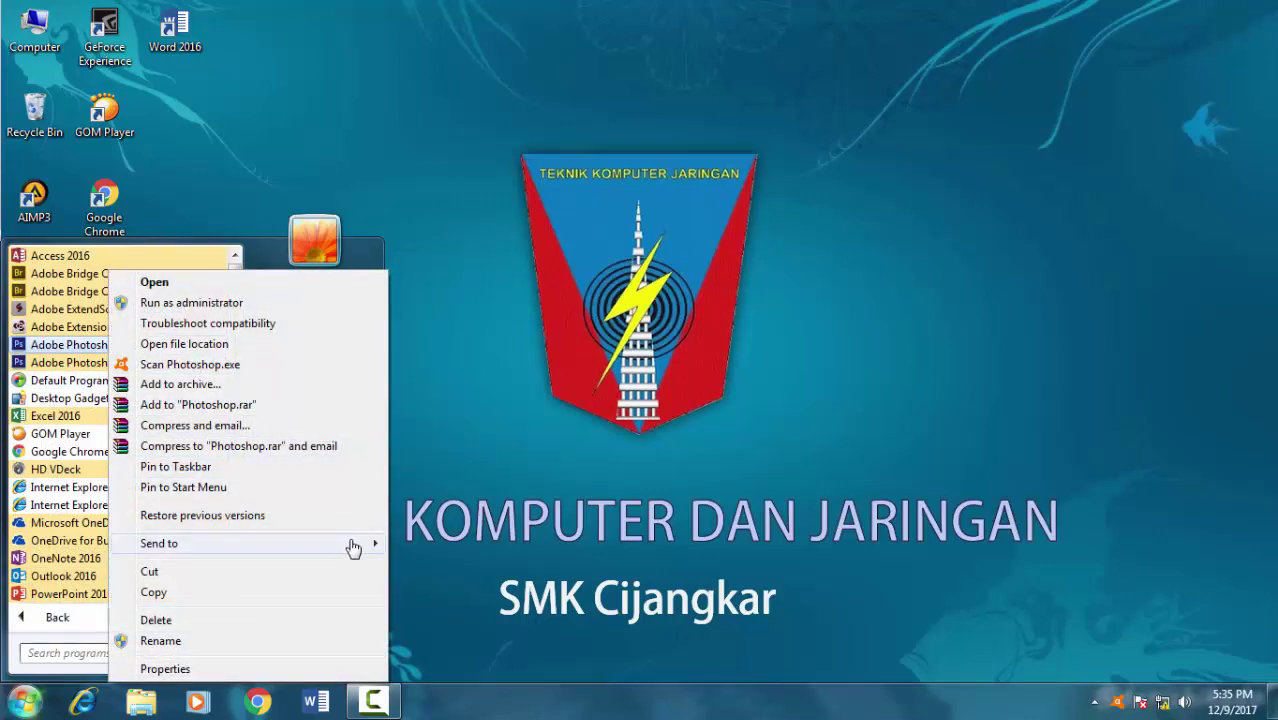
pyautogui.moveTo(354, 546)
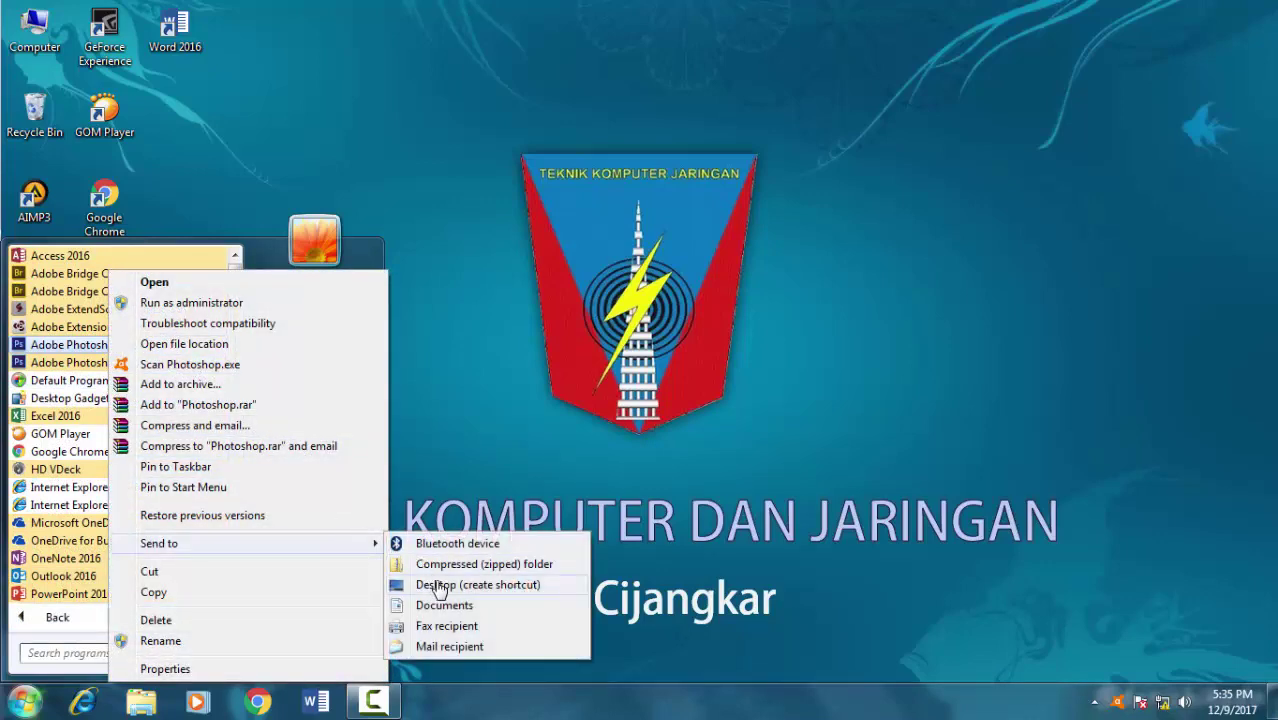
pyautogui.click(438, 585)
# Refresh the desktop twice so the new Photoshop shortcut shows up.
pyautogui.click(370, 116)
pyautogui.rightClick(370, 116)
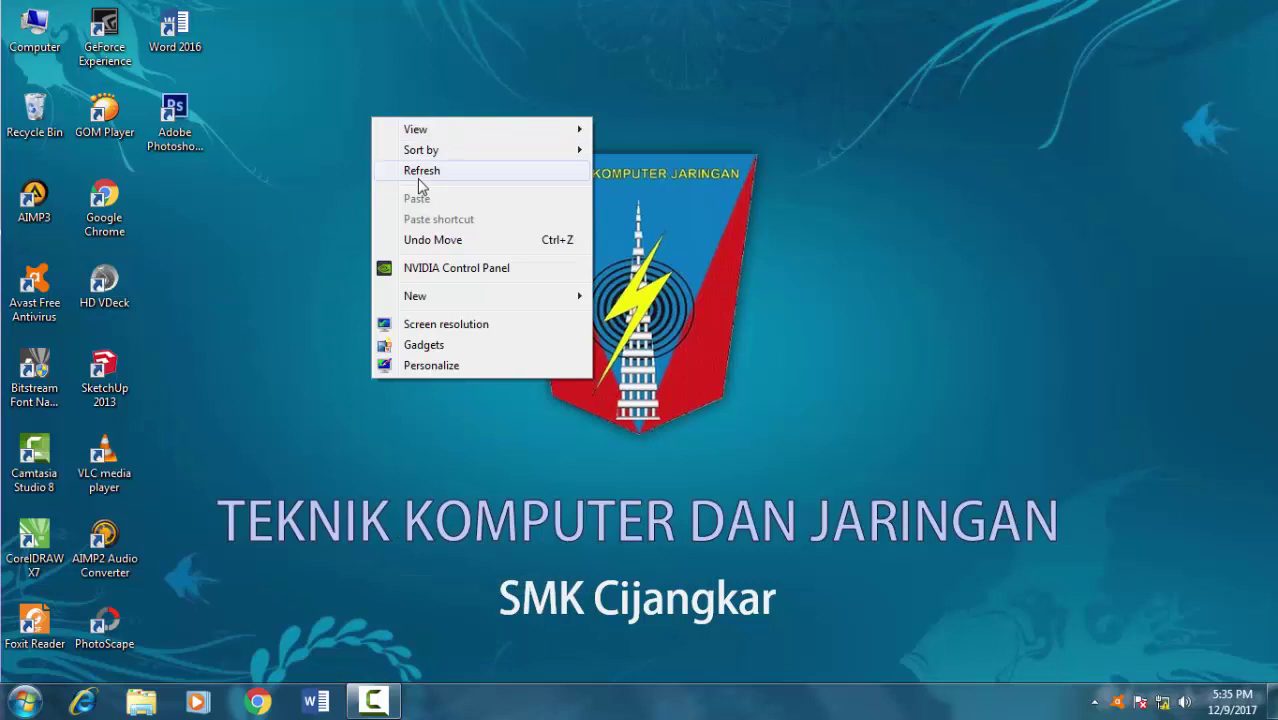
pyautogui.click(417, 178)
pyautogui.rightClick(320, 131)
pyautogui.click(342, 187)
# Look through the All Programs list again, then refresh the desktop twice more.
pyautogui.press('super')
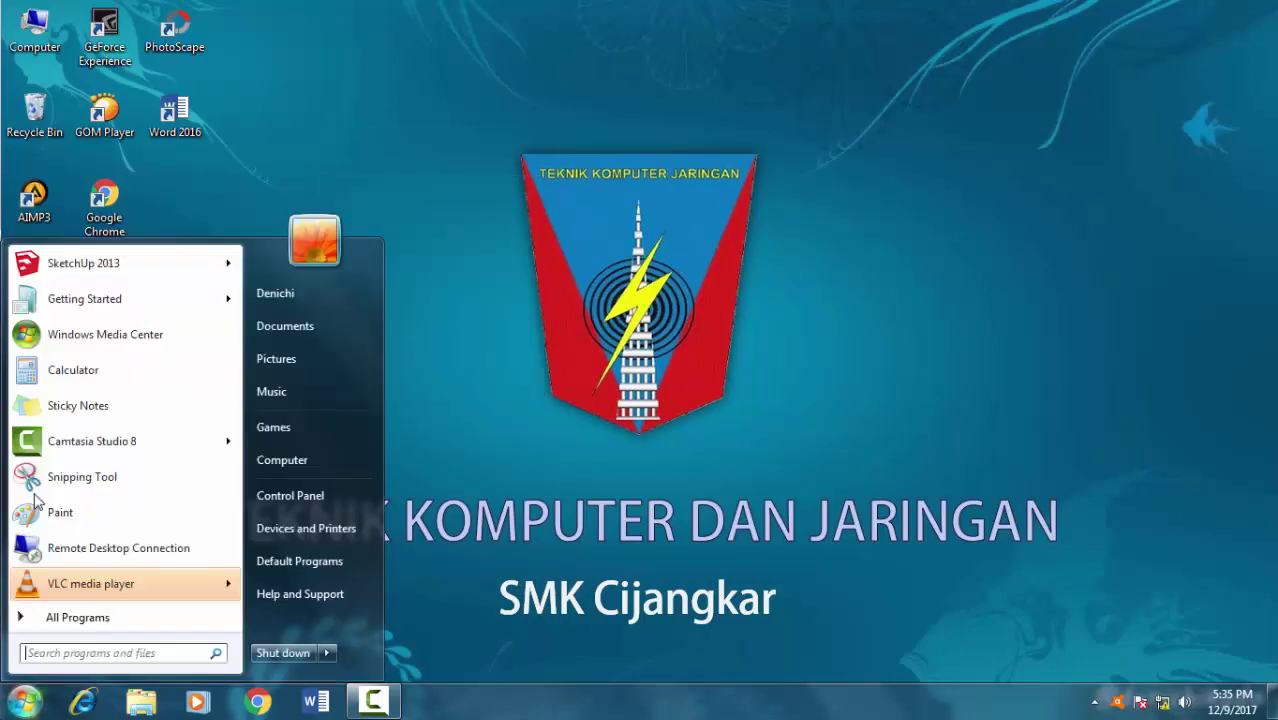
pyautogui.click(40, 617)
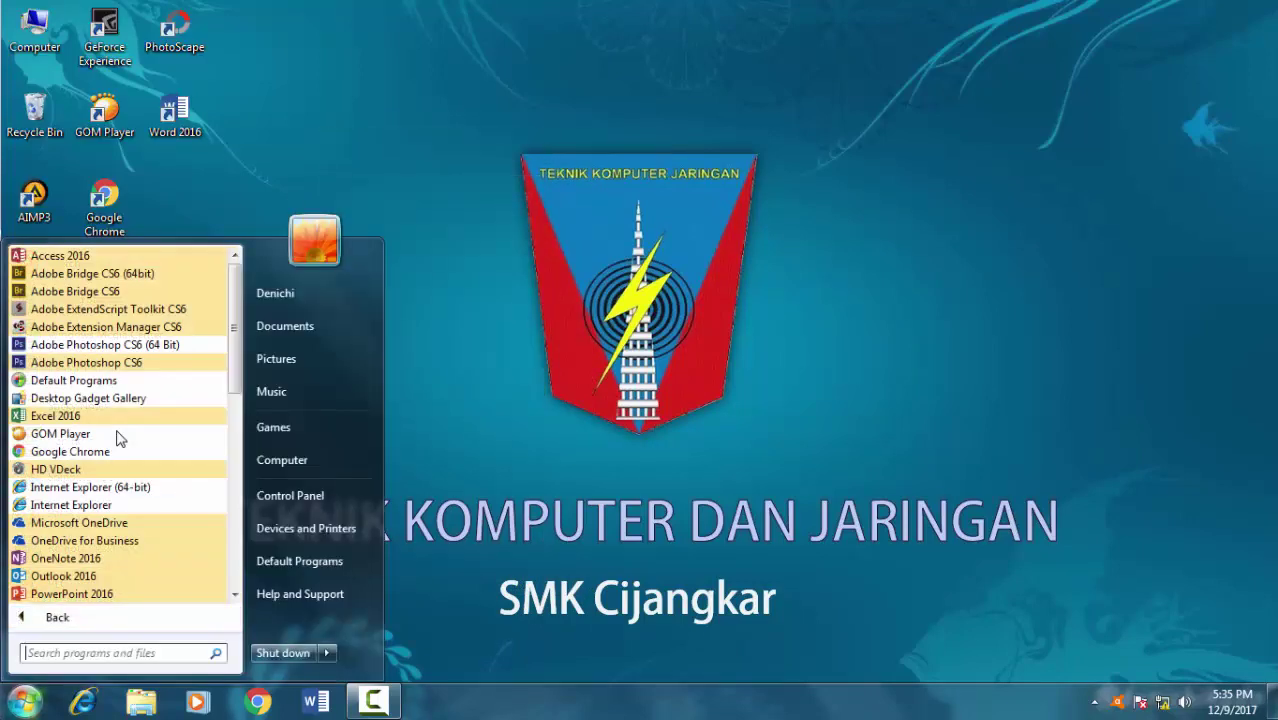
pyautogui.moveTo(237, 314); pyautogui.dragTo(199, 258)
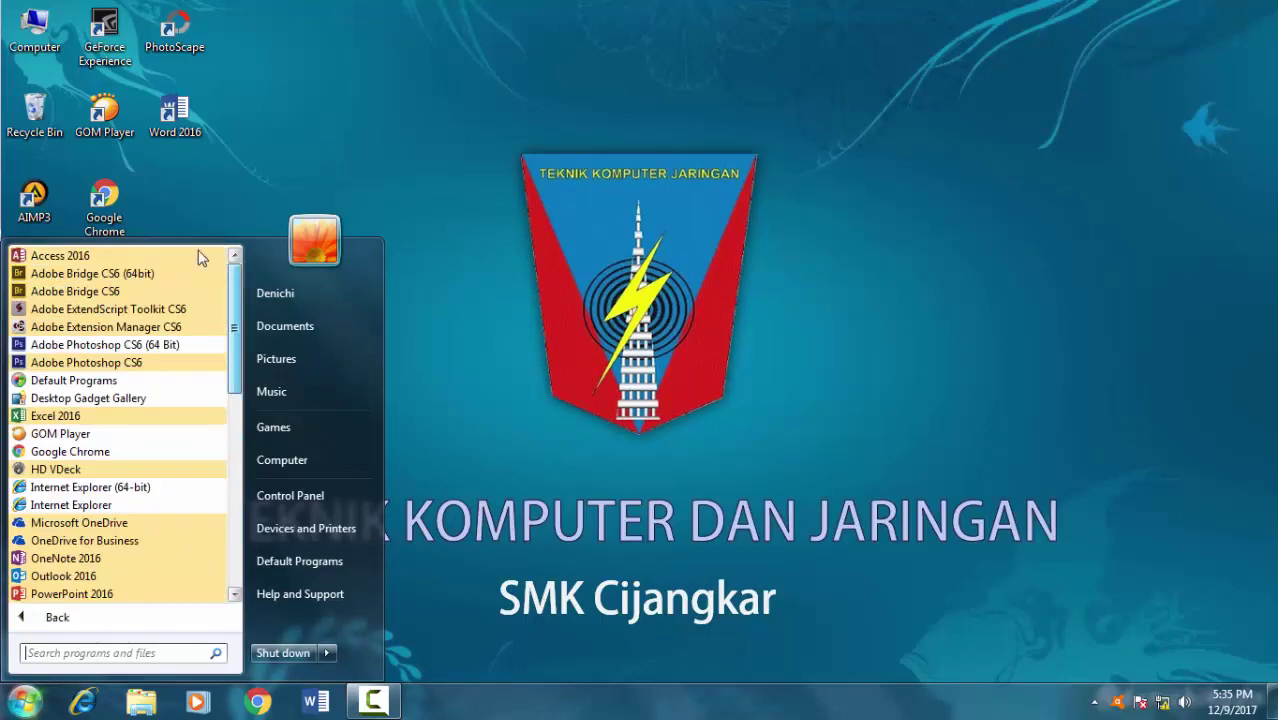
pyautogui.click(351, 385)
pyautogui.rightClick(347, 283)
pyautogui.click(416, 338)
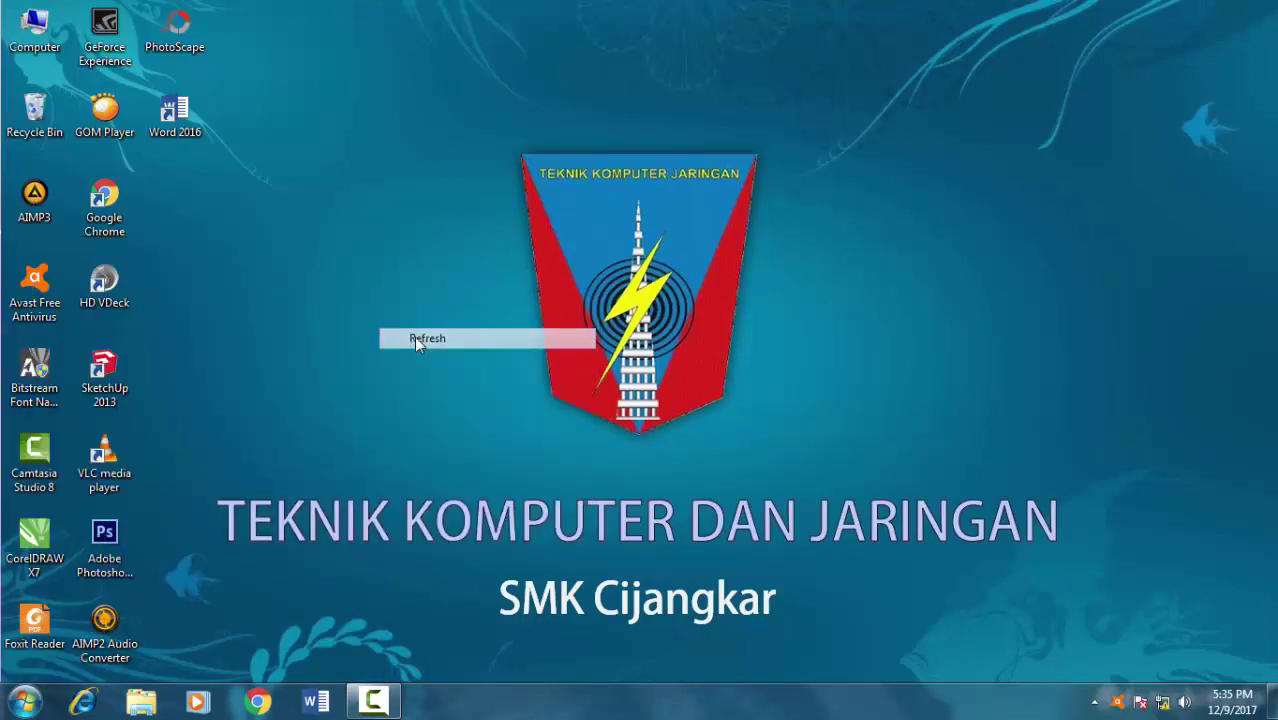
pyautogui.rightClick(380, 283)
pyautogui.click(420, 338)
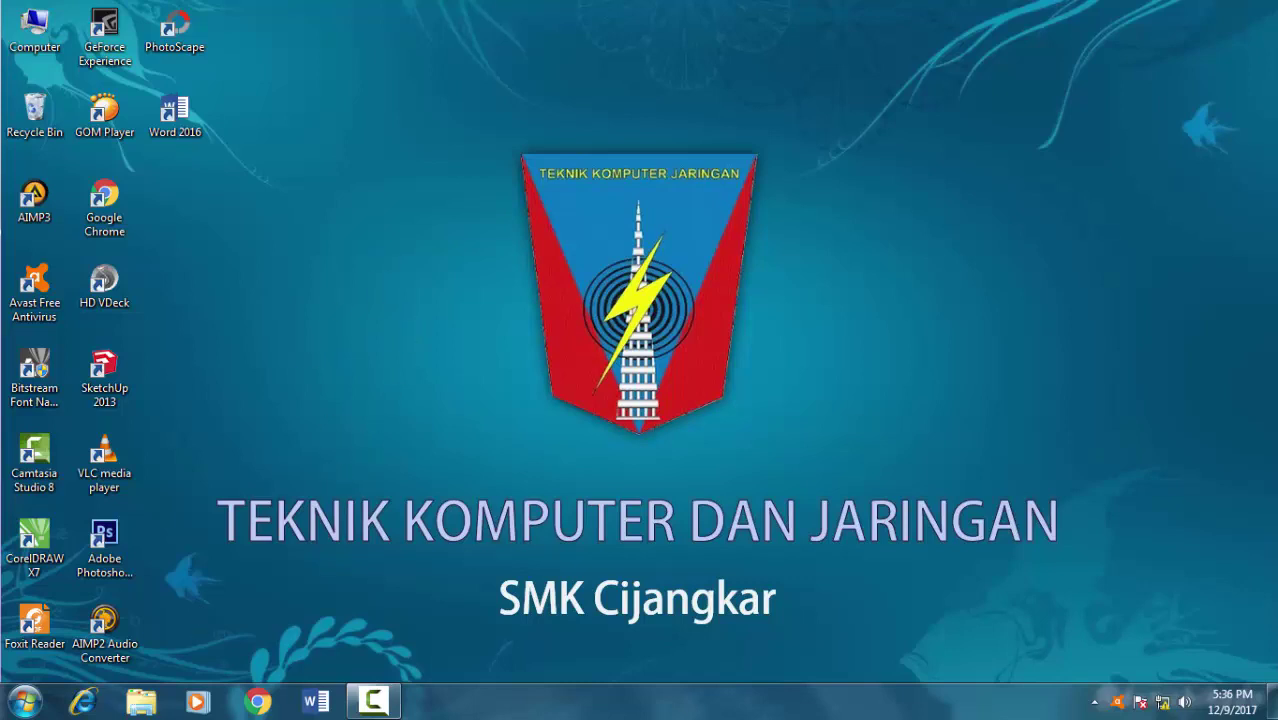
pyautogui.click(141, 702)
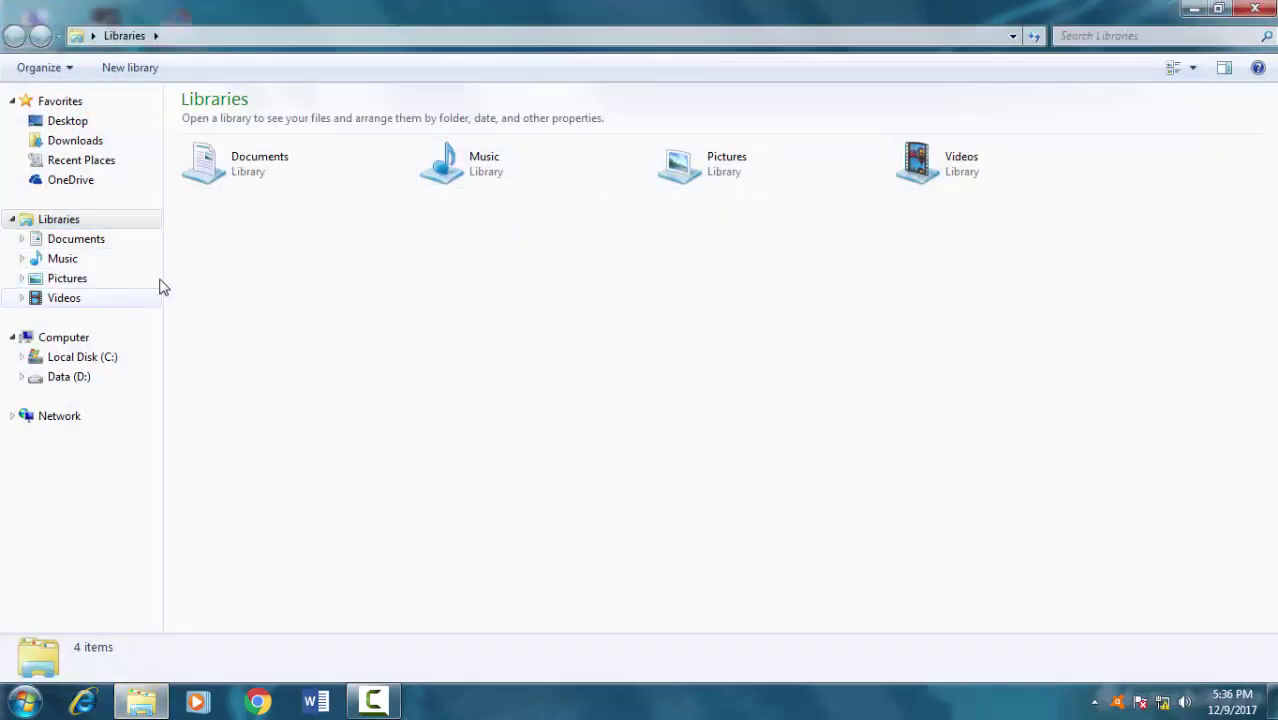
pyautogui.click(62, 280)
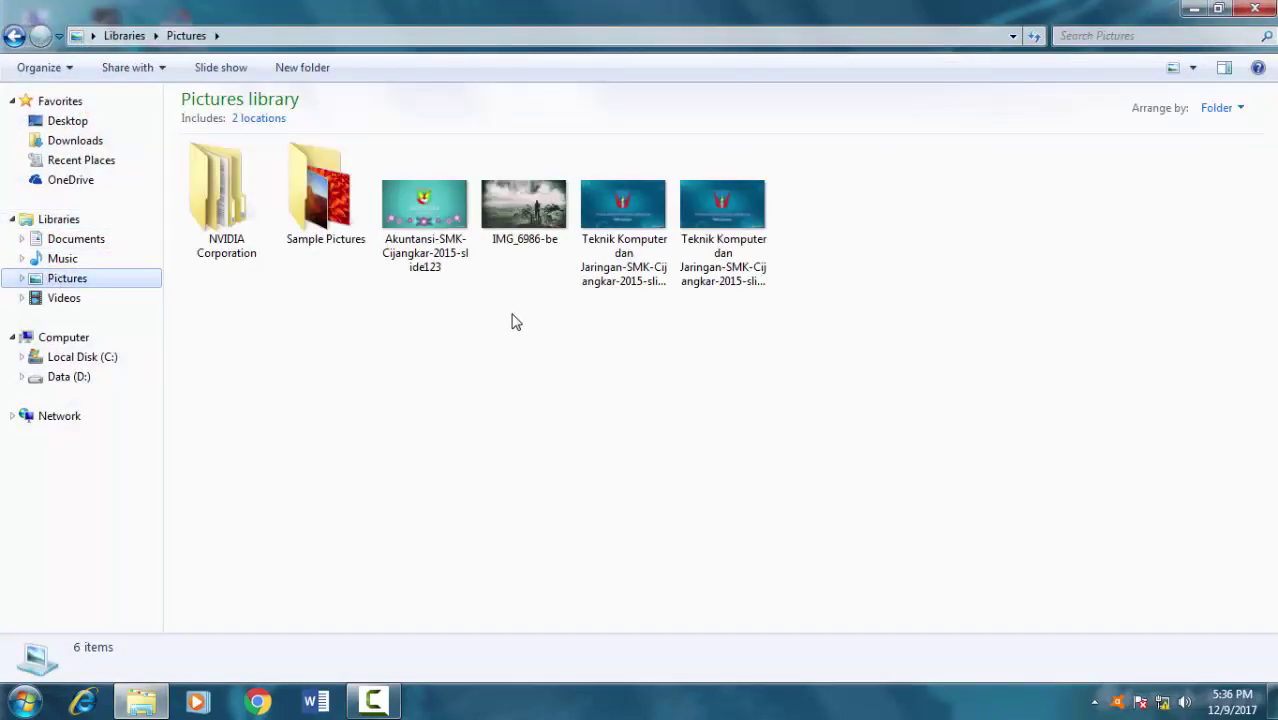
pyautogui.click(515, 208)
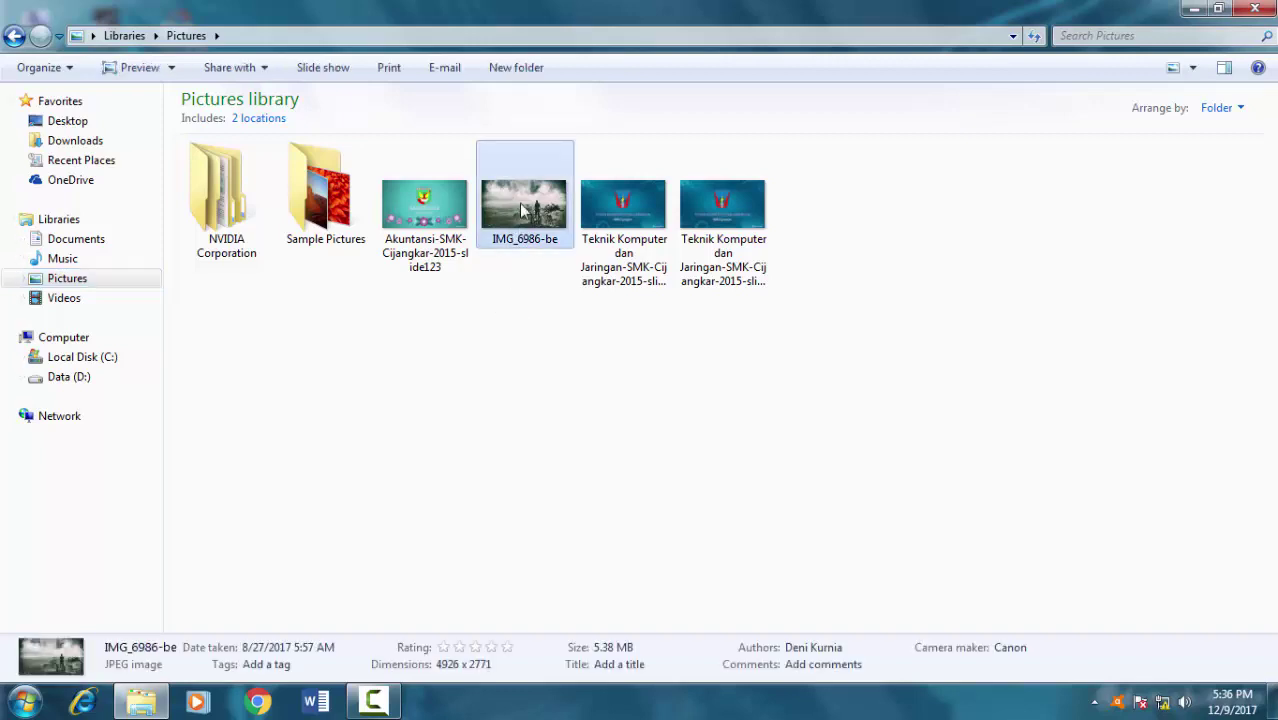
pyautogui.rightClick(521, 208)
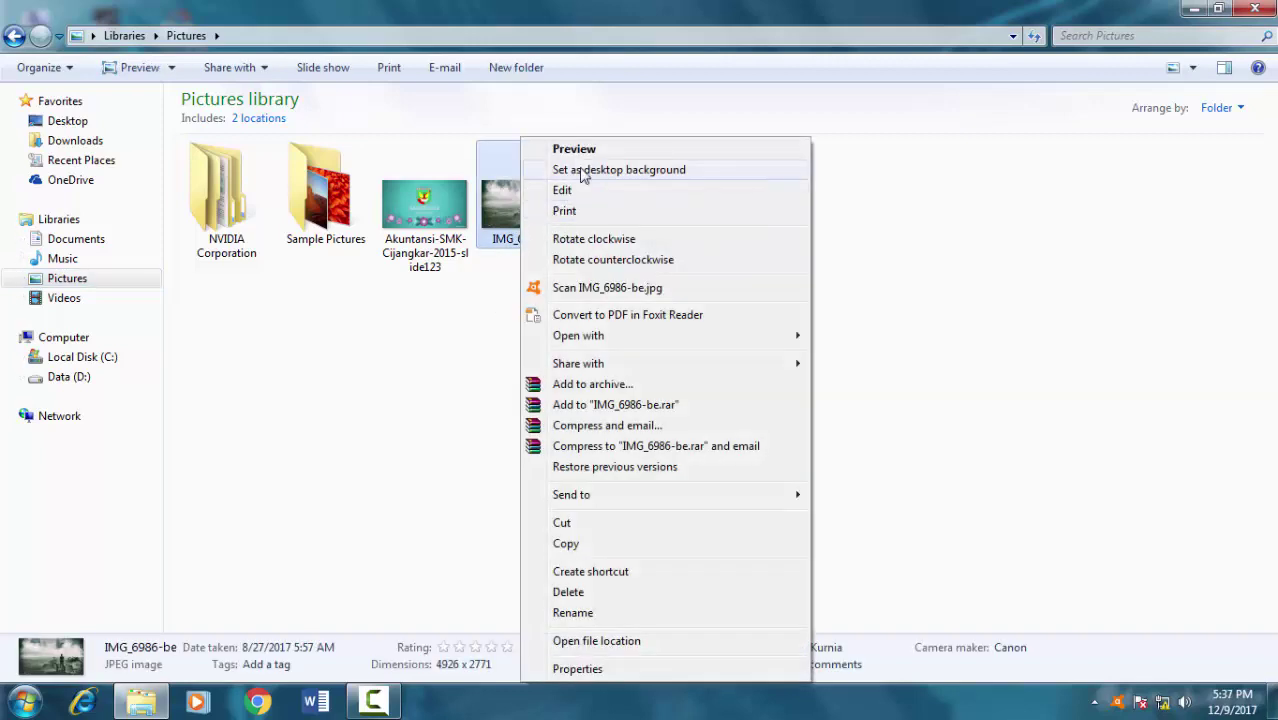
pyautogui.click(585, 169)
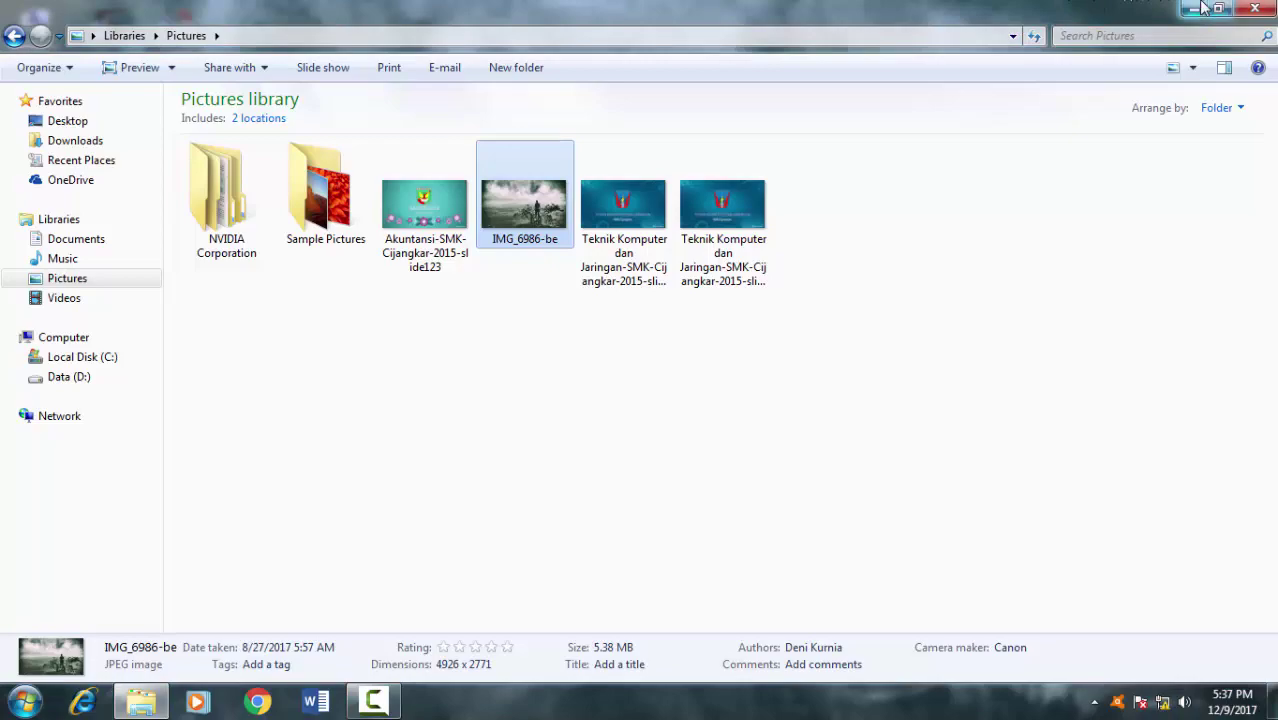
pyautogui.click(1203, 7)
pyautogui.rightClick(827, 141)
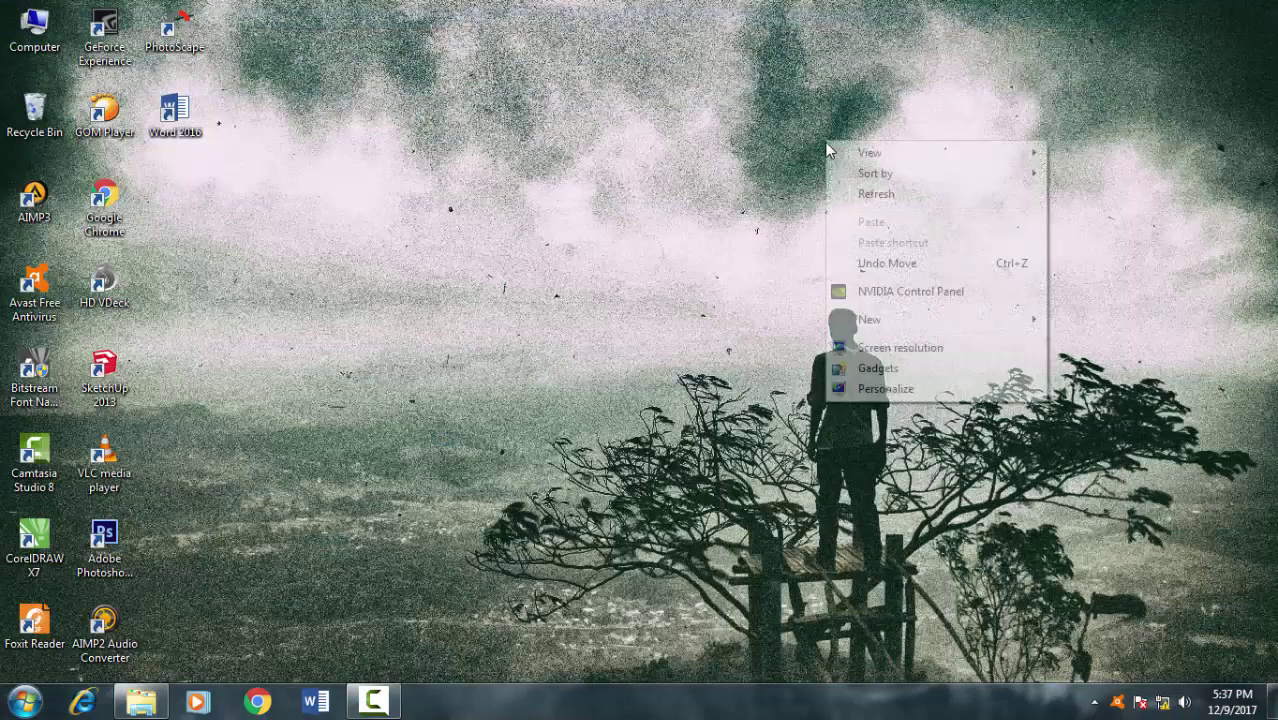
pyautogui.rightClick(628, 137)
pyautogui.click(680, 192)
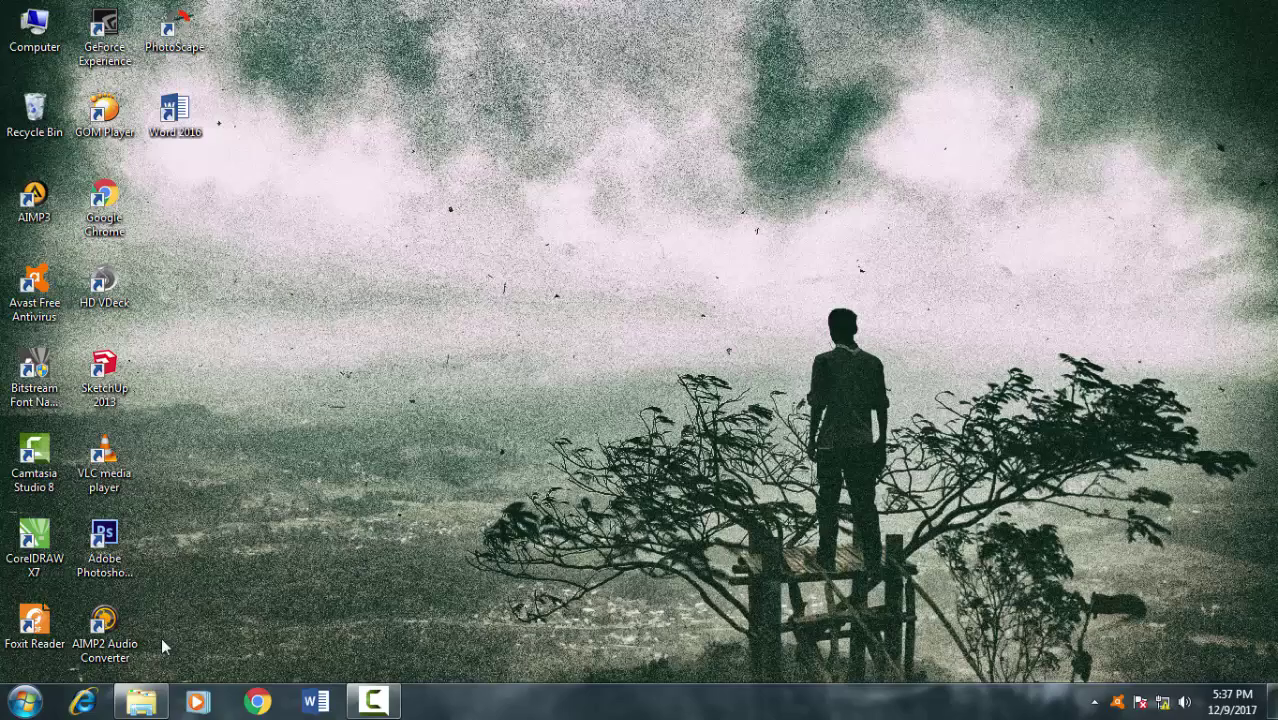
pyautogui.click(141, 701)
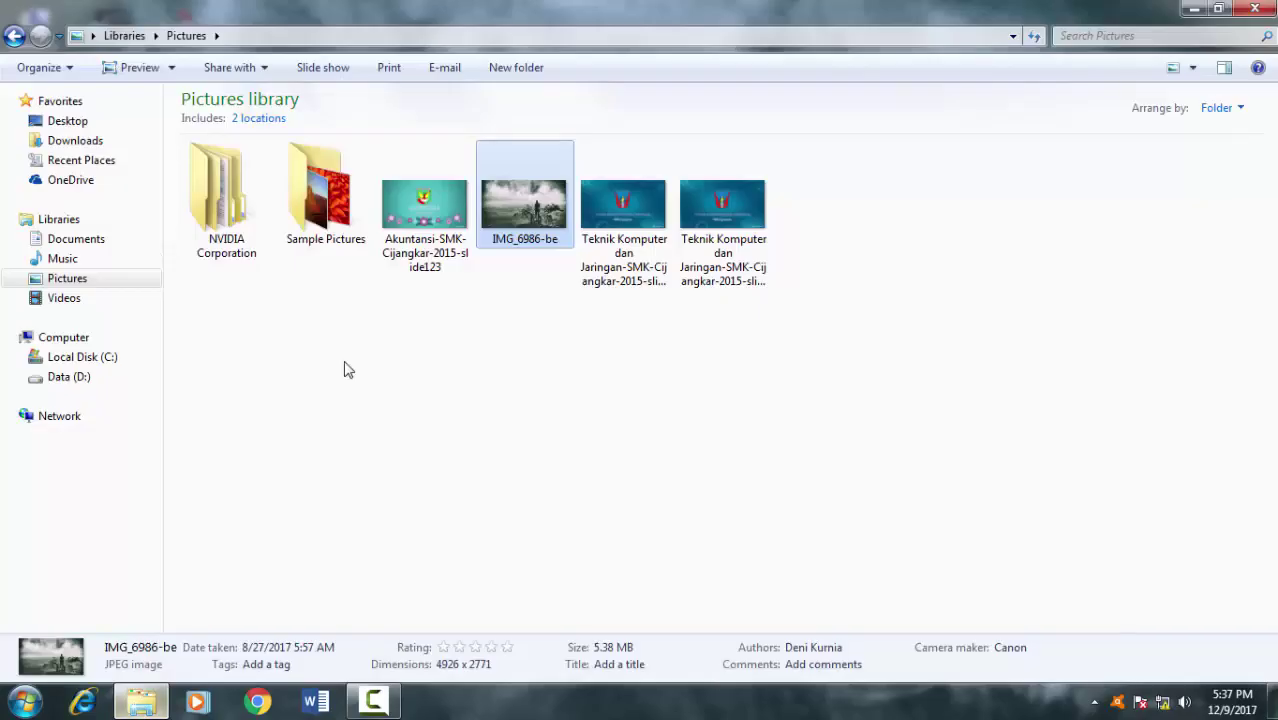
pyautogui.rightClick(545, 417)
pyautogui.click(598, 510)
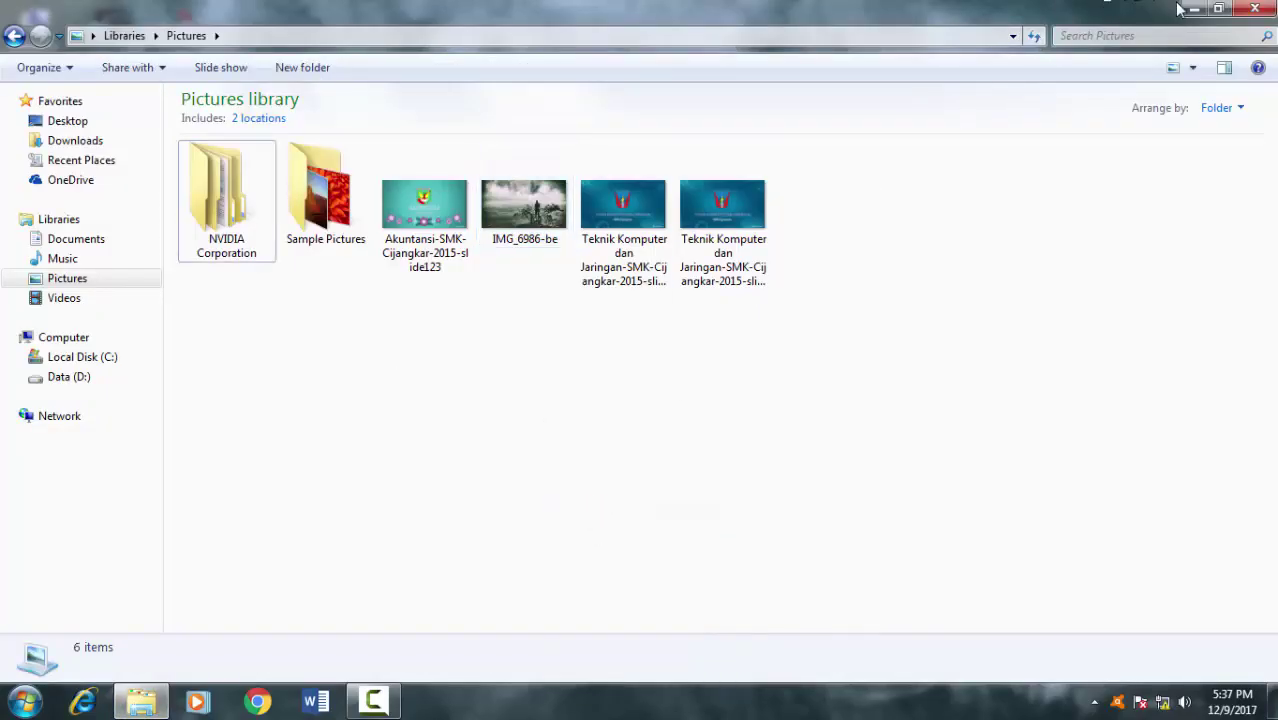
pyautogui.click(1188, 9)
pyautogui.rightClick(640, 148)
pyautogui.click(736, 203)
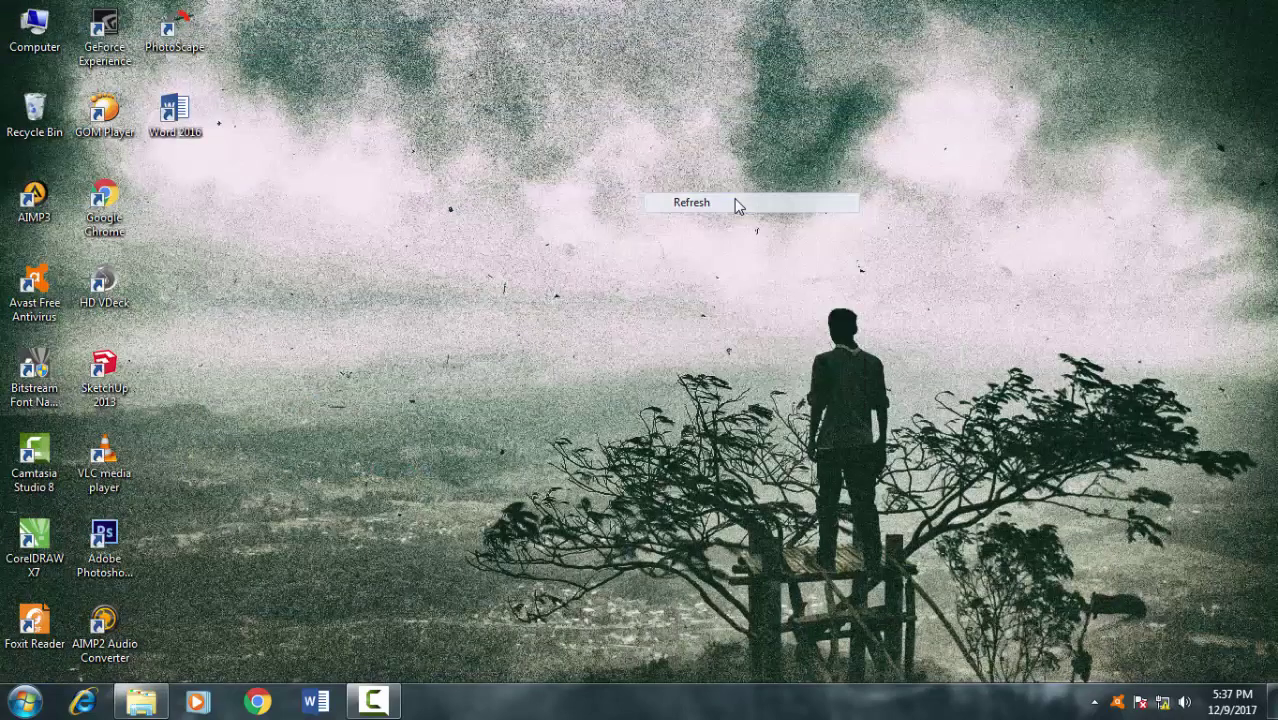
# Bring back the Explorer window, refresh it, and switch to the Data (D:) drive.
pyautogui.click(141, 700)
pyautogui.rightClick(335, 385)
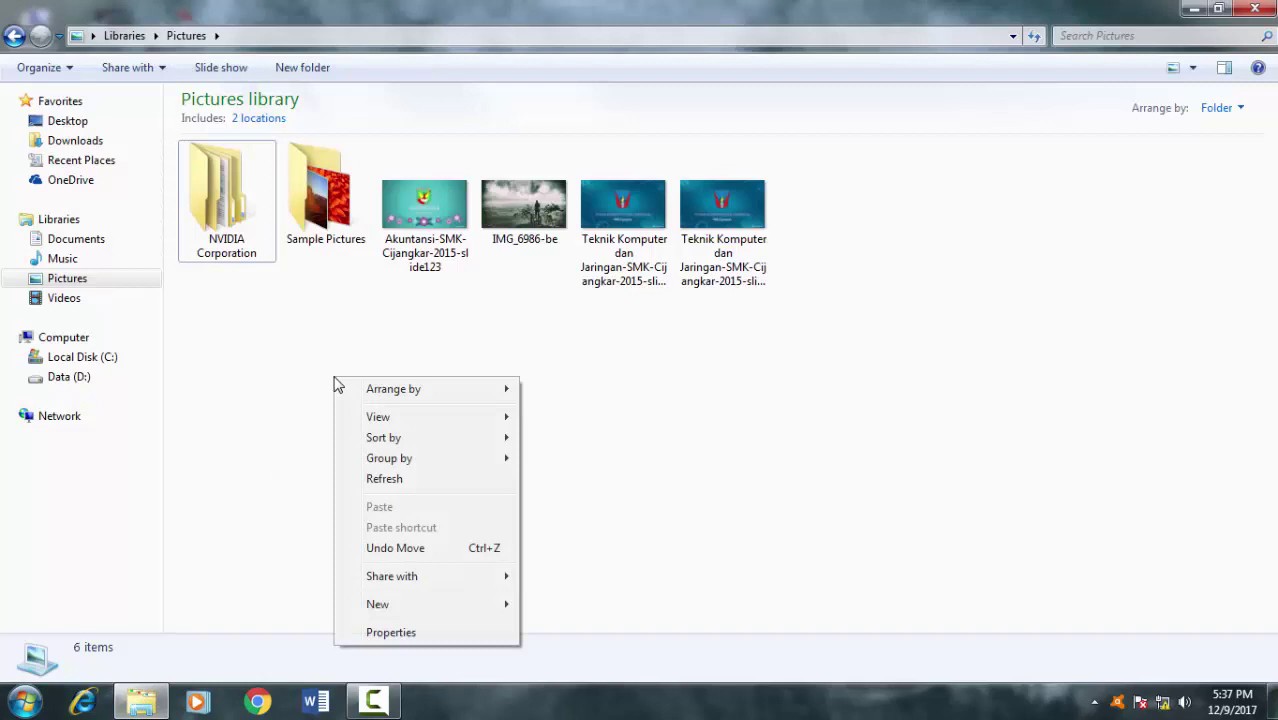
pyautogui.click(391, 476)
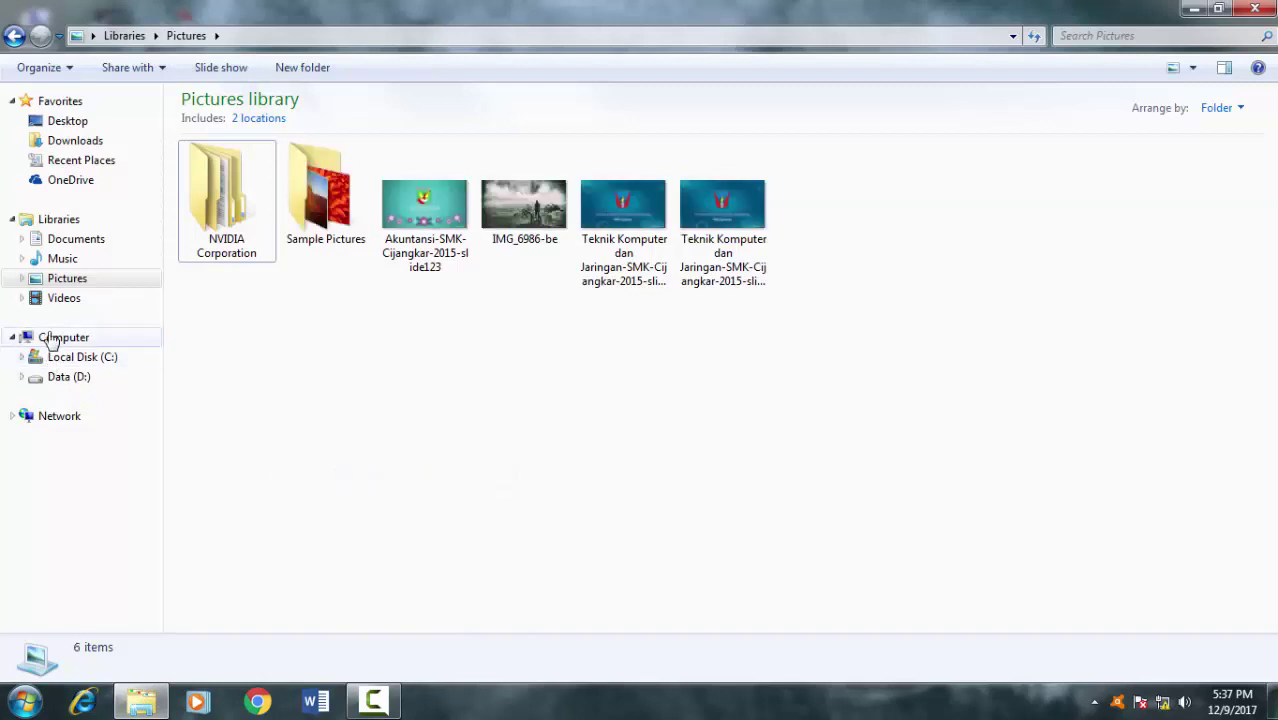
pyautogui.click(70, 377)
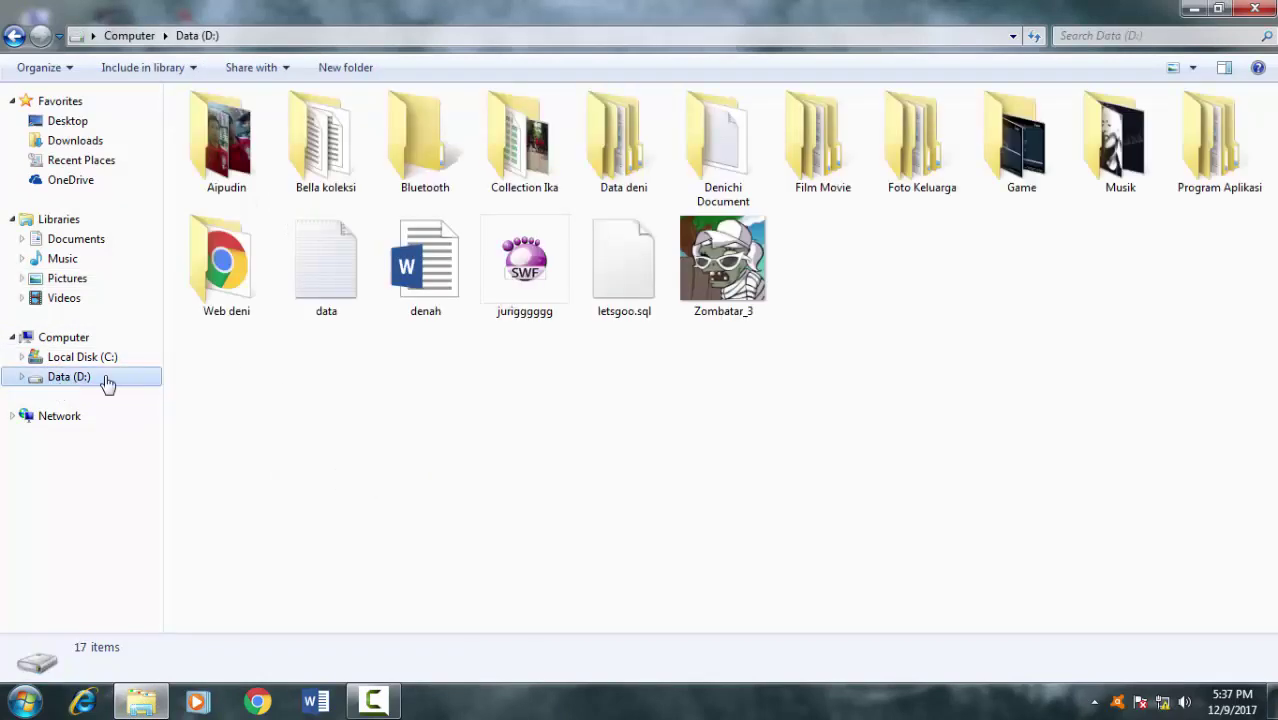
# Open Program Aplikasi, then Program Multimedia, then Corel Videostudio.
pyautogui.doubleClick(1239, 178)
pyautogui.click(258, 259)
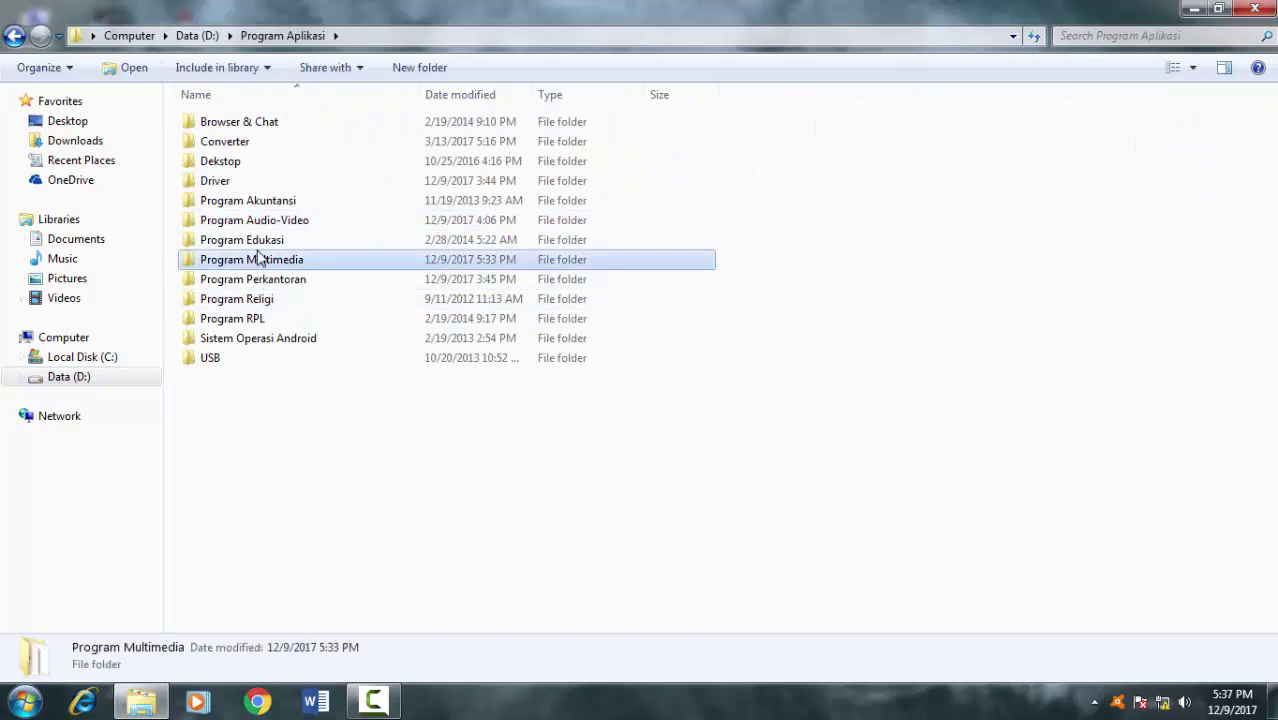
pyautogui.doubleClick(258, 259)
pyautogui.click(254, 186)
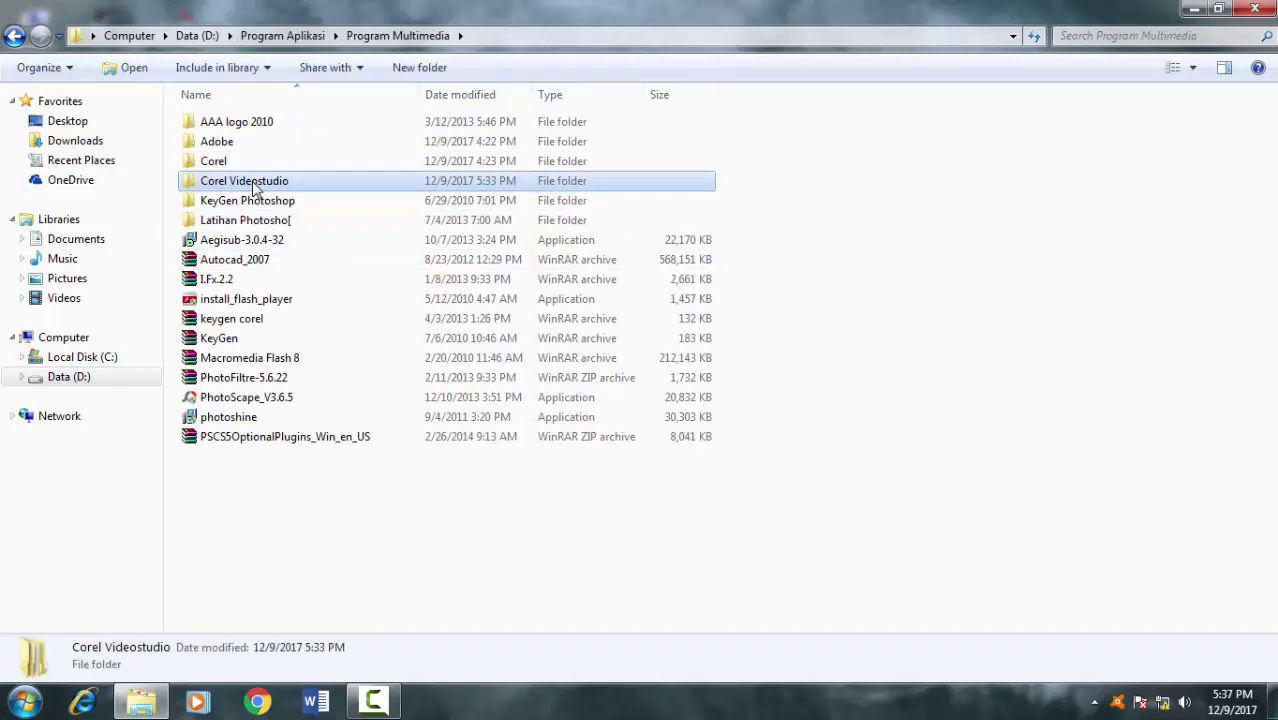
pyautogui.doubleClick(254, 186)
# Refresh the Corel Videostudio listing and open the Corel VideoStudio Ultimate X9 (64-bit) folder.
pyautogui.rightClick(407, 193)
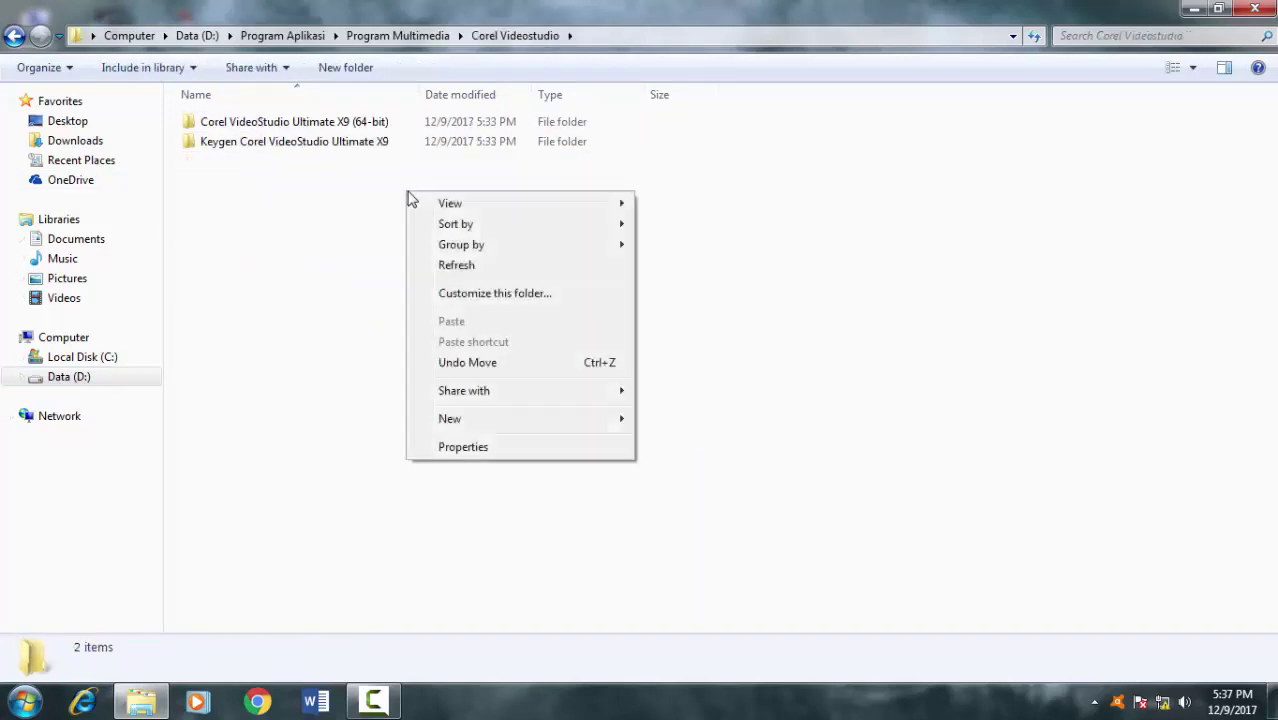
pyautogui.click(482, 274)
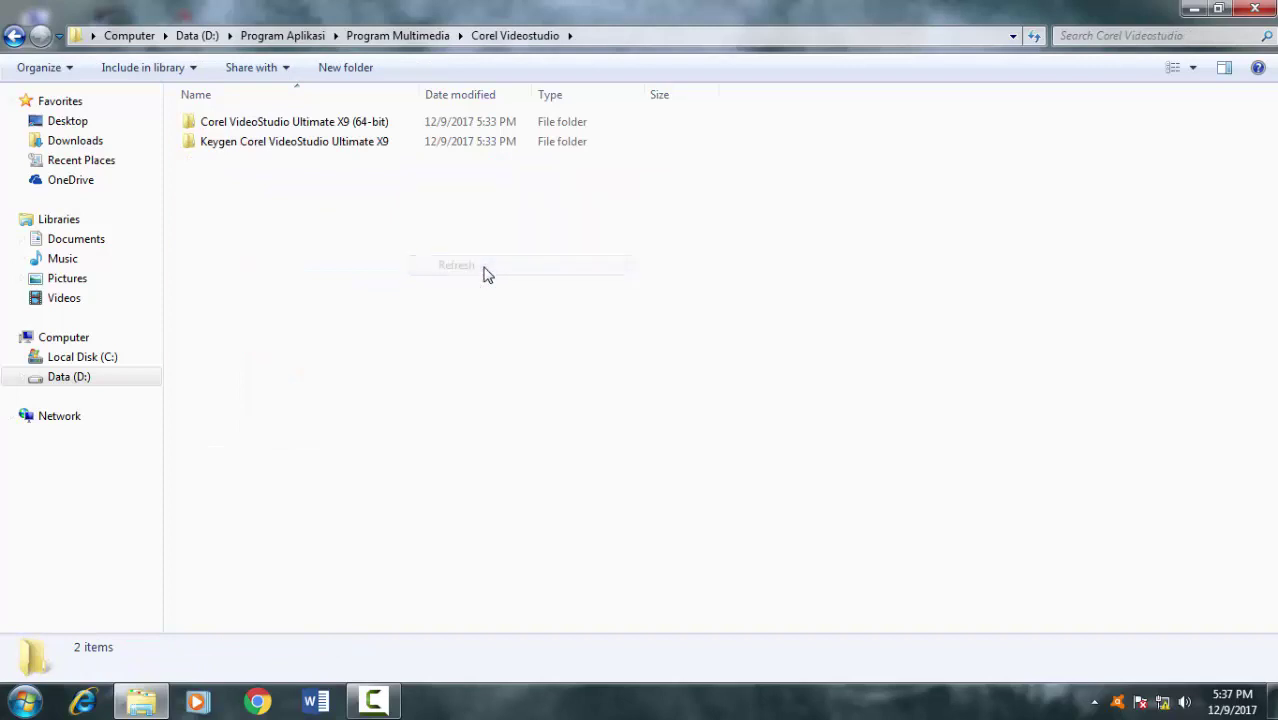
pyautogui.rightClick(483, 268)
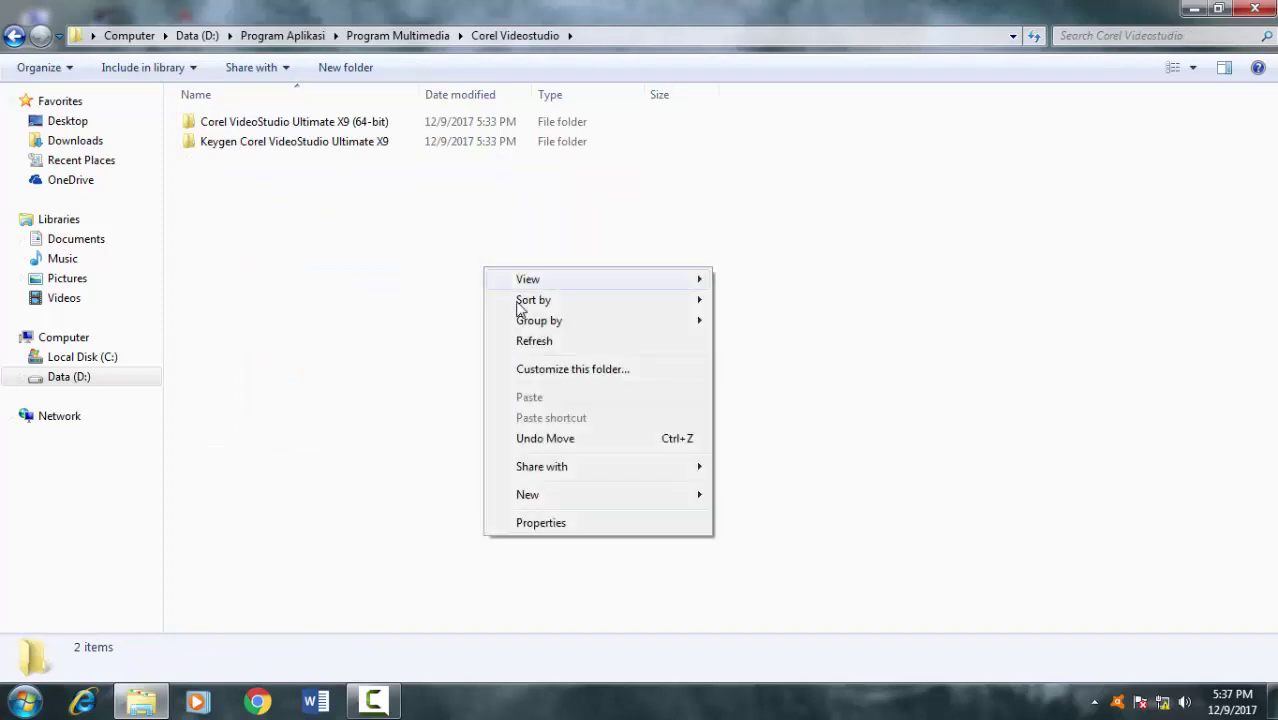
pyautogui.click(563, 342)
pyautogui.rightClick(523, 261)
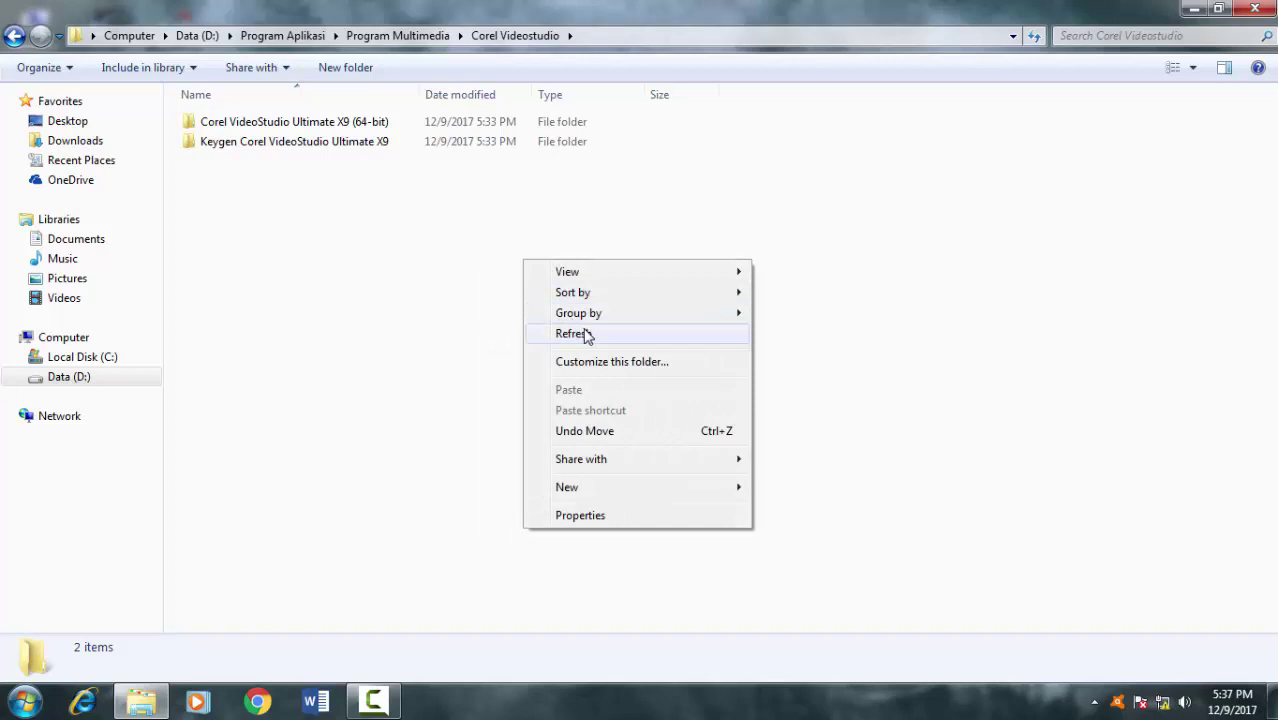
pyautogui.click(587, 336)
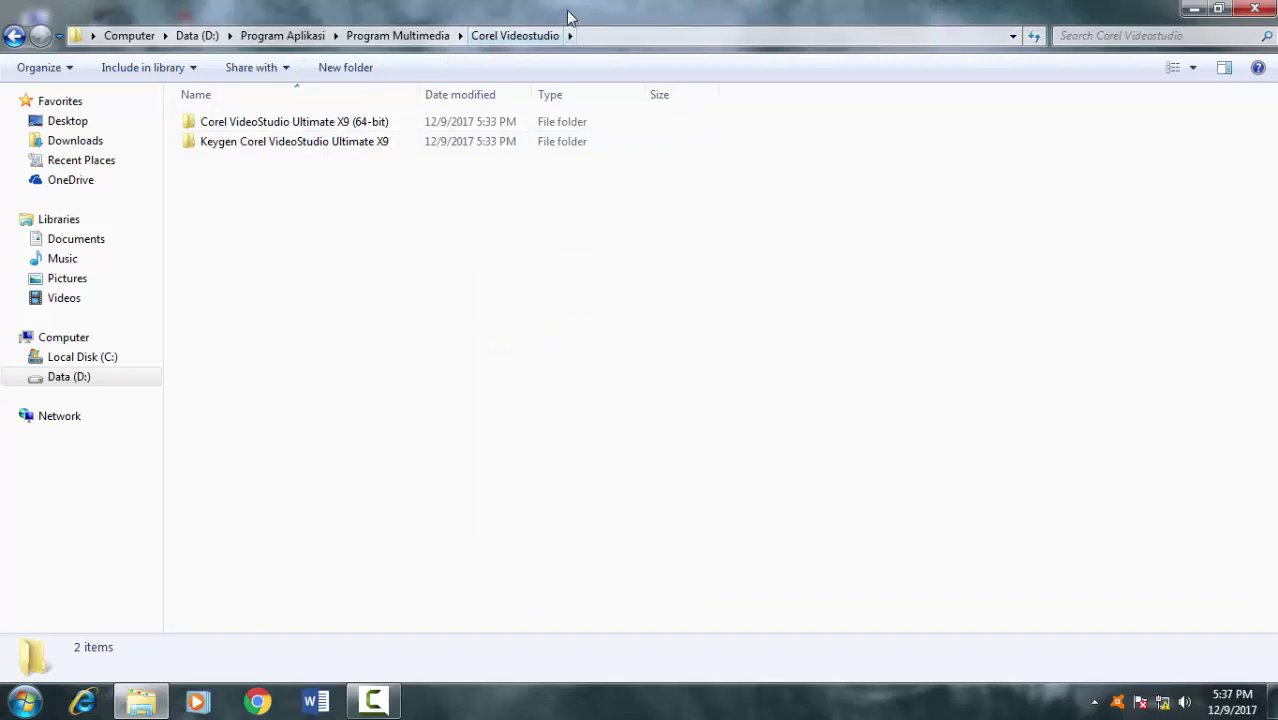
pyautogui.rightClick(402, 203)
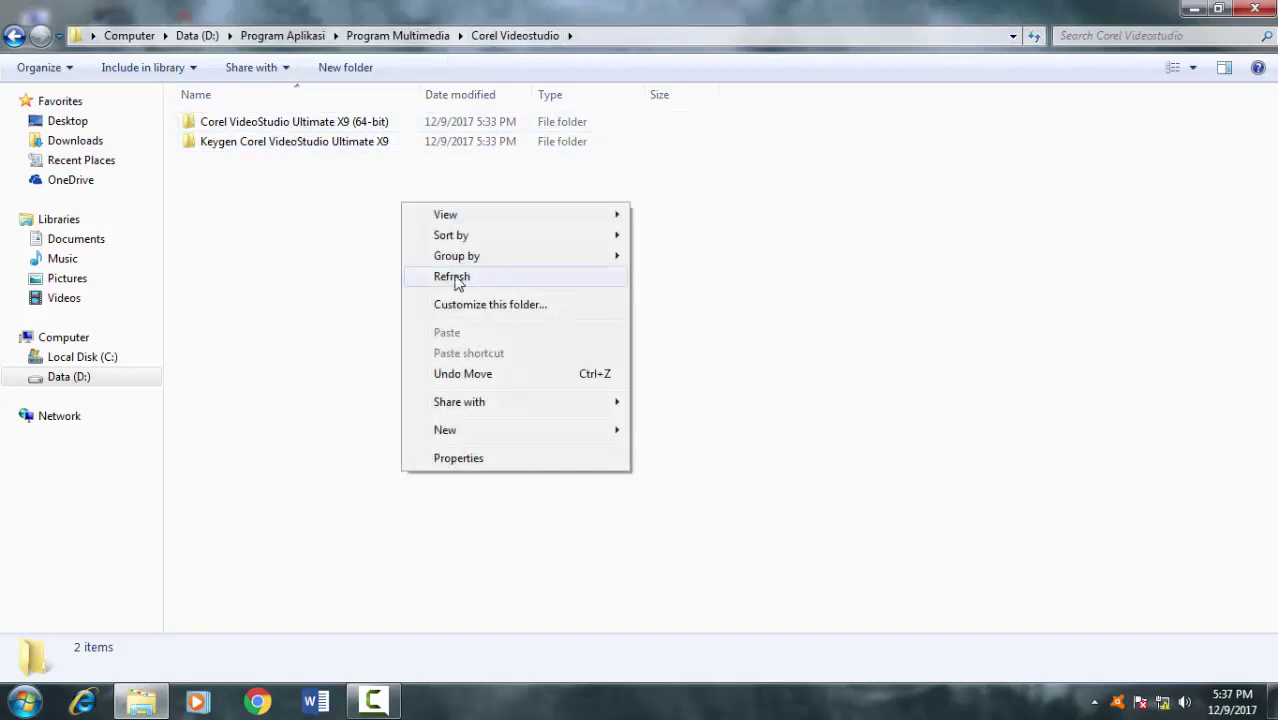
pyautogui.click(455, 279)
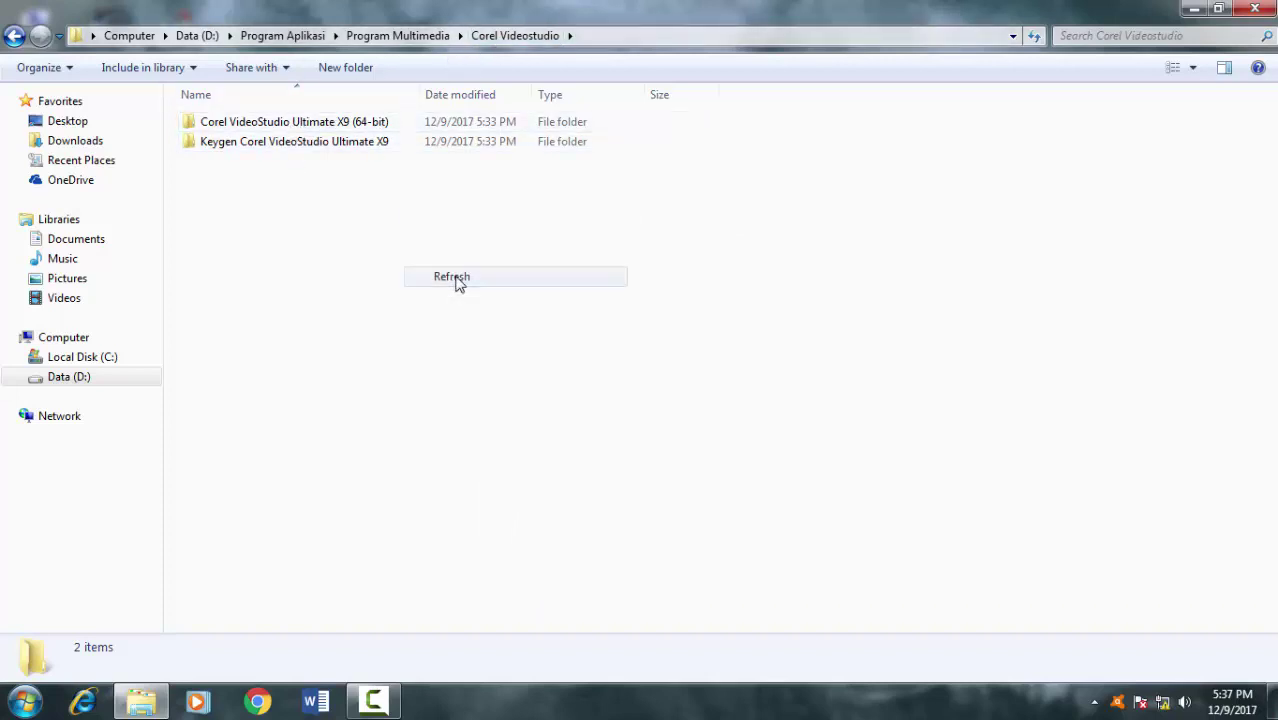
pyautogui.doubleClick(366, 131)
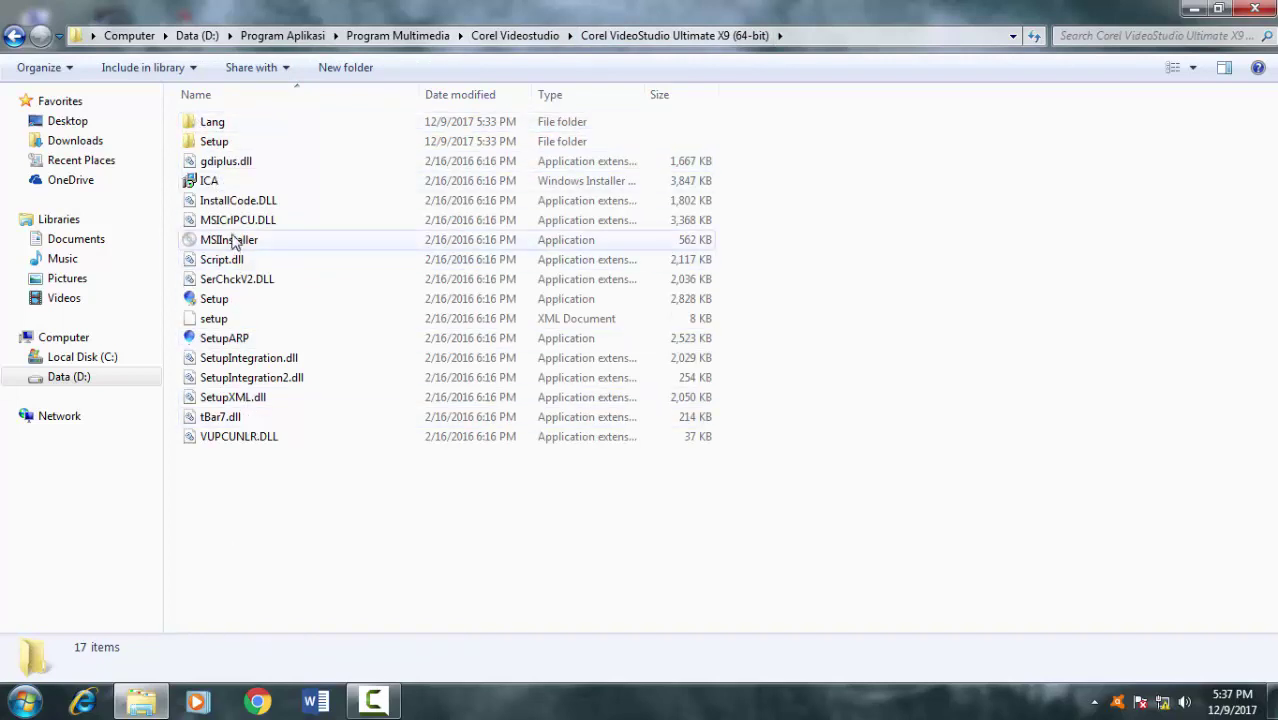
pyautogui.moveTo(232, 243)
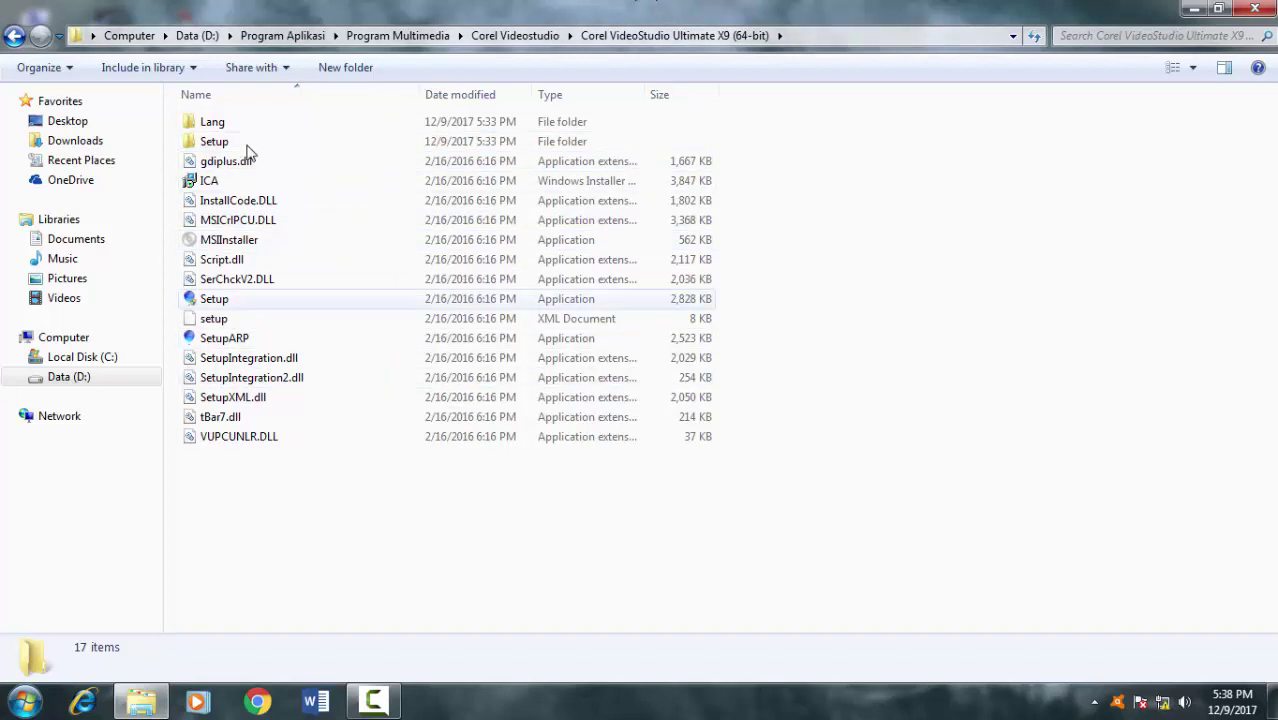
# Run Setup, accept the license terms, and continue past the User Experience Improvement Program page.
pyautogui.doubleClick(213, 300)
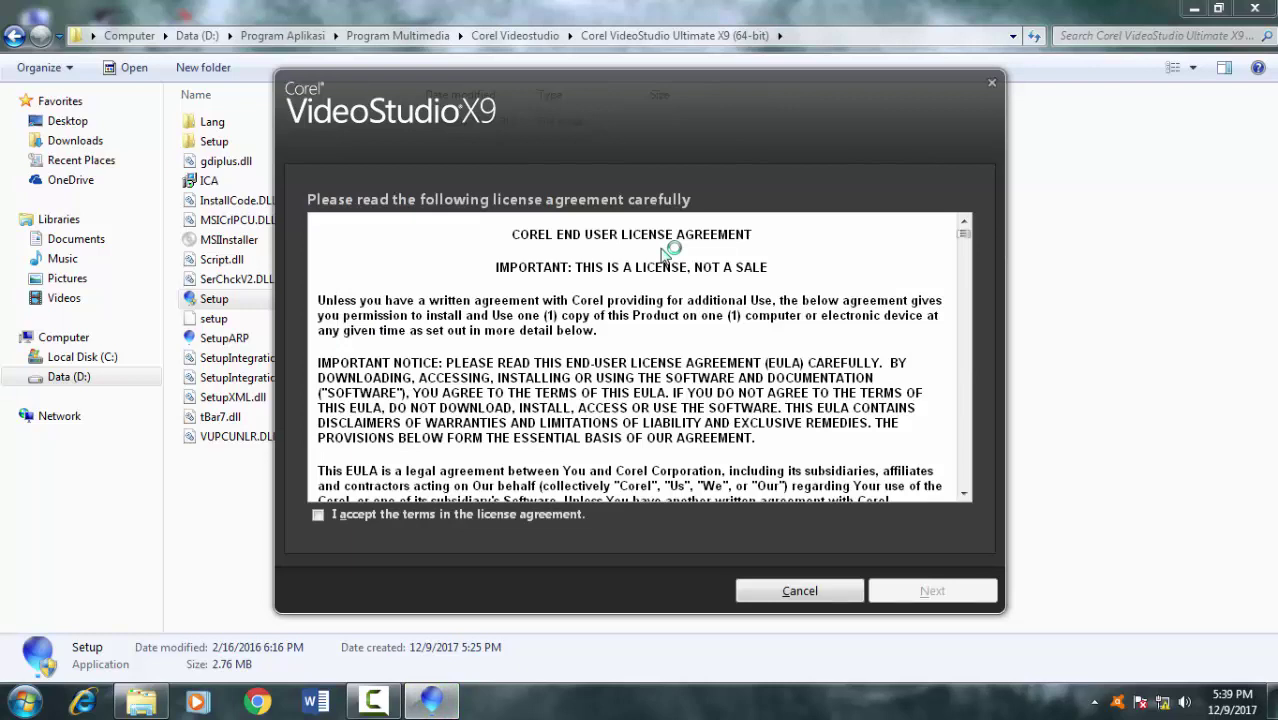
pyautogui.click(318, 515)
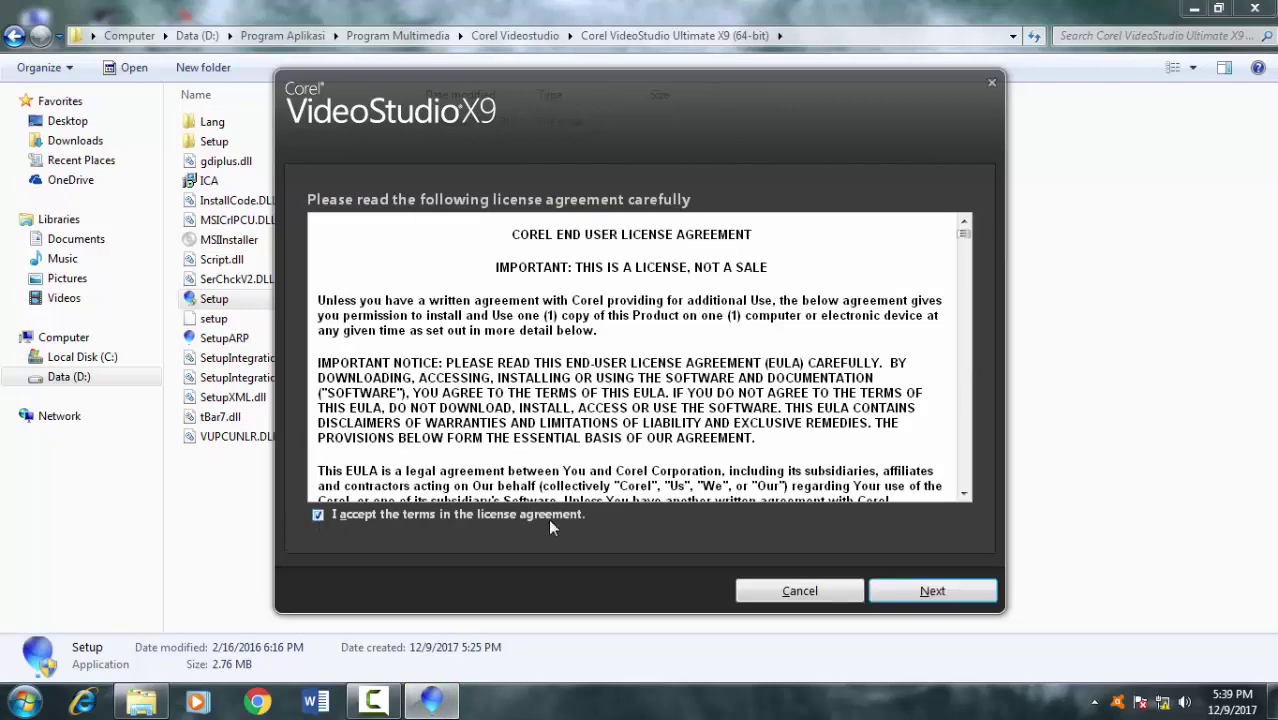
pyautogui.click(932, 591)
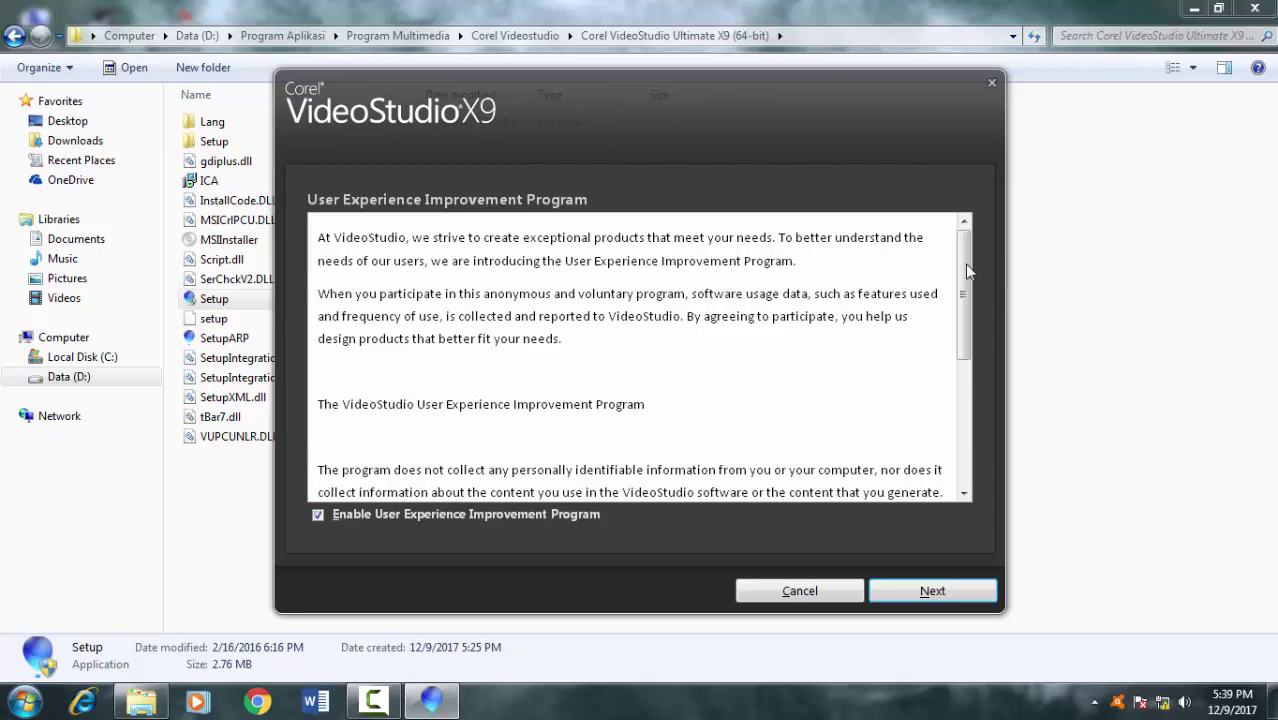
pyautogui.moveTo(964, 263)
pyautogui.mouseDown()
pyautogui.moveTo(964, 378)
pyautogui.moveTo(964, 256)
pyautogui.mouseUp()
pyautogui.moveTo(963, 267); pyautogui.dragTo(963, 296)
pyautogui.click(893, 594)
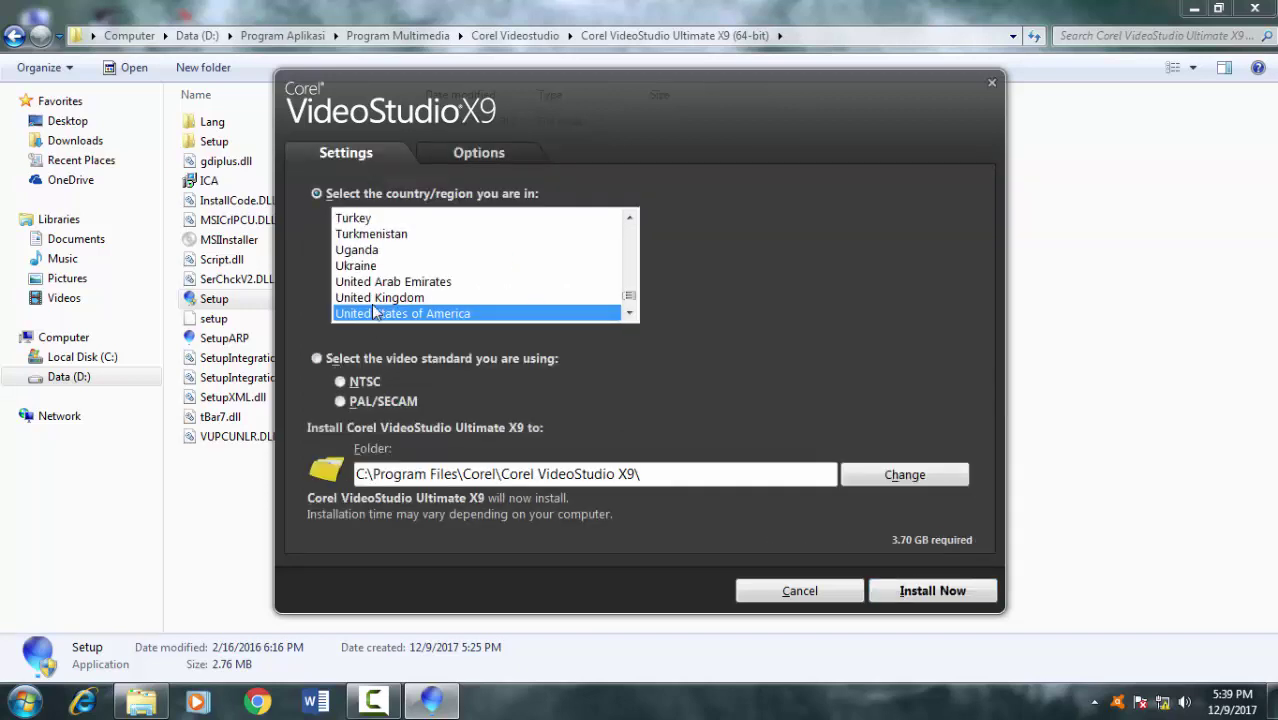
pyautogui.click(466, 160)
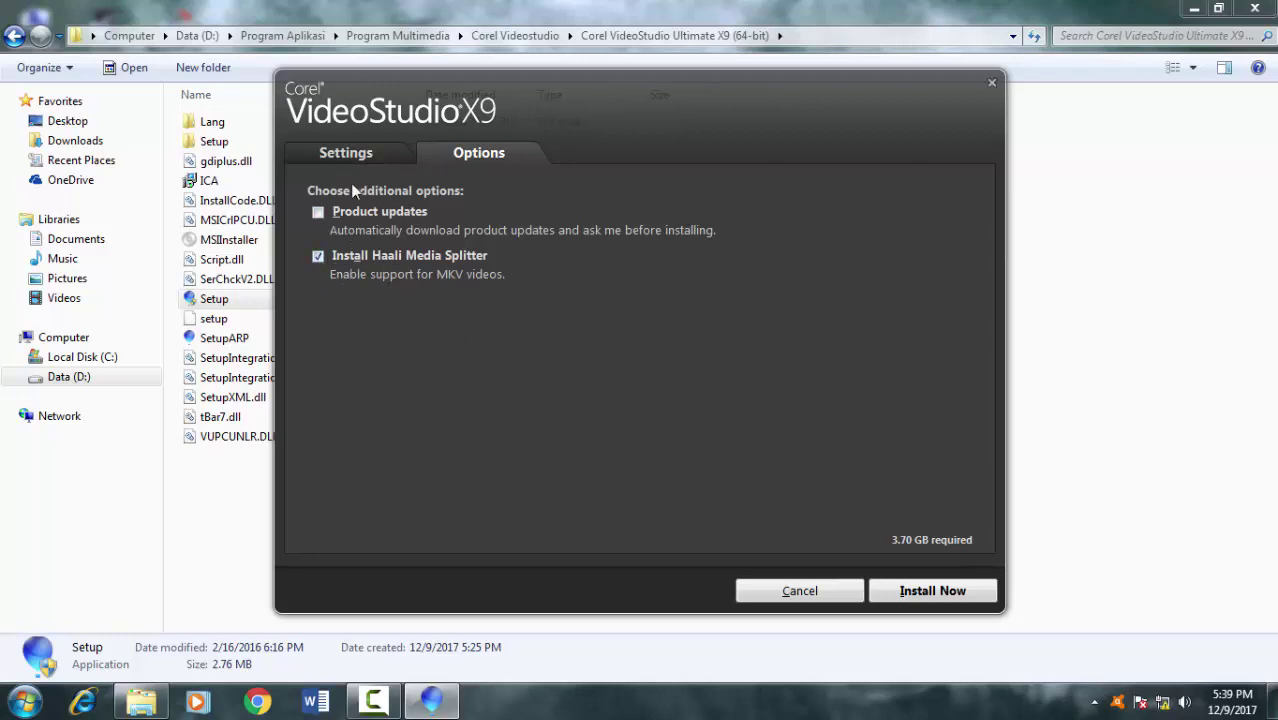
pyautogui.click(350, 158)
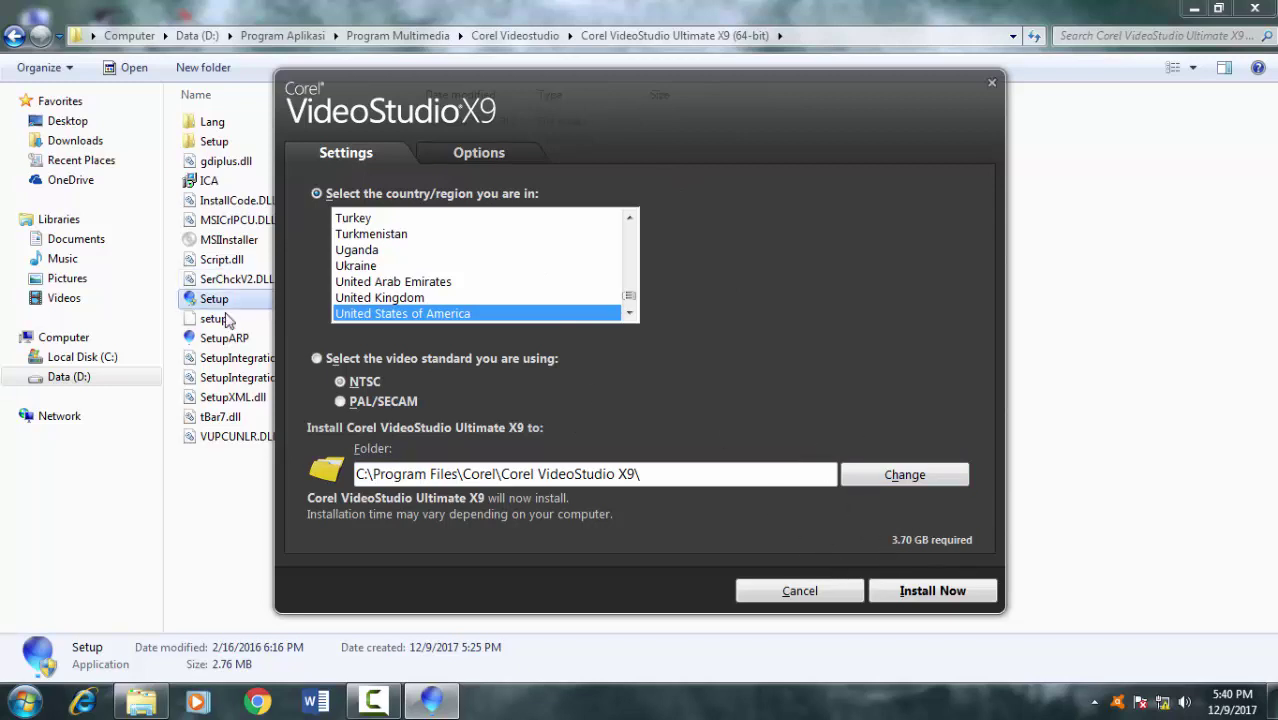
pyautogui.click(24, 702)
pyautogui.click(306, 458)
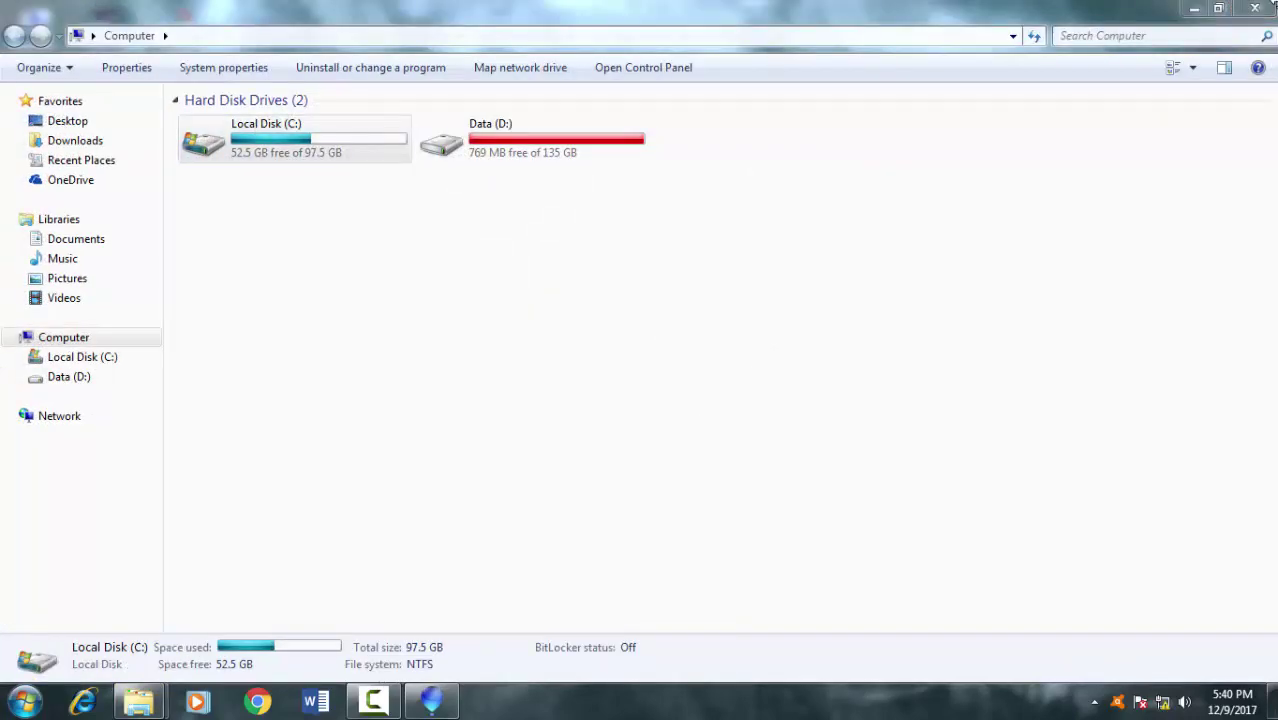
pyautogui.click(1266, 7)
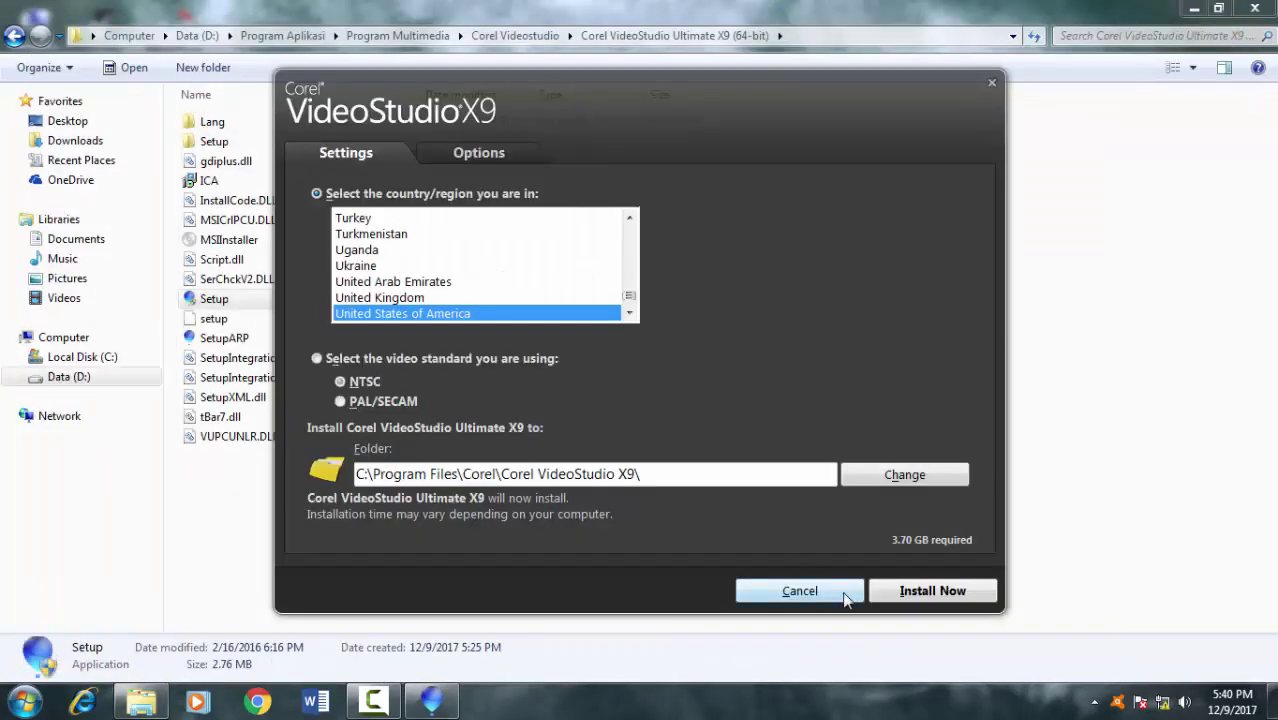
pyautogui.click(926, 600)
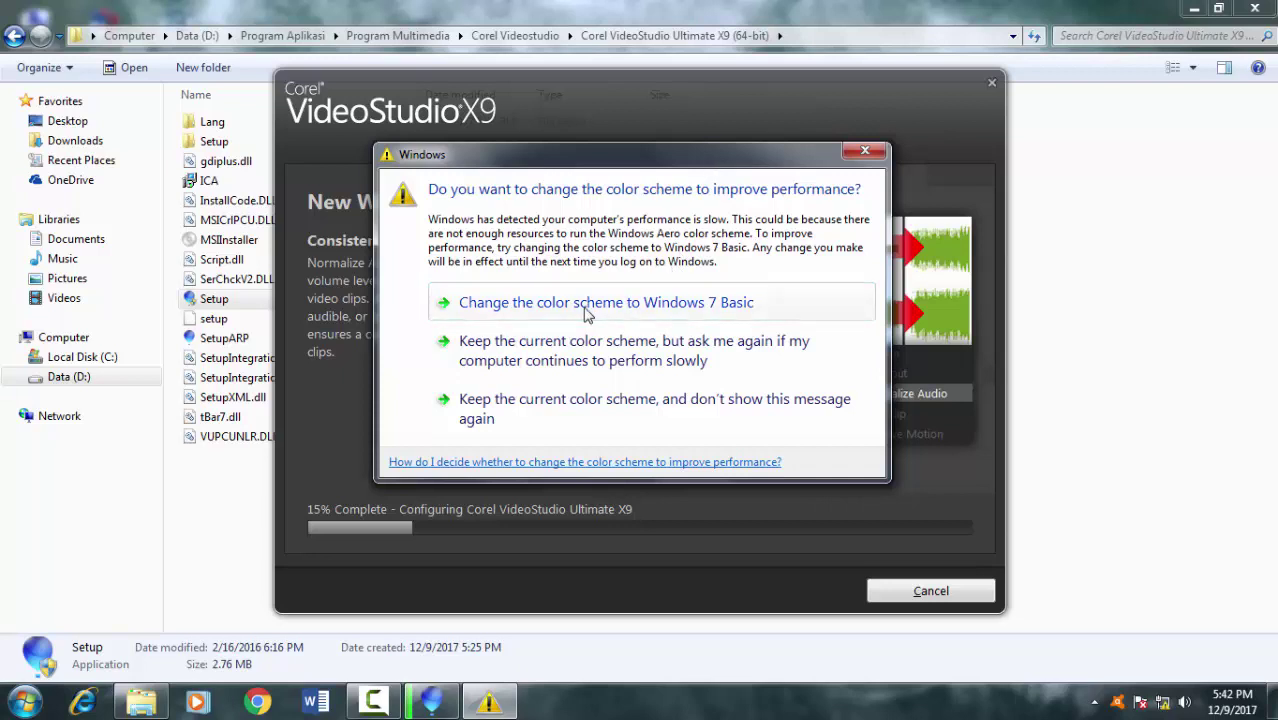
# Accept switching Windows to the Windows 7 Basic colour scheme so installation completes.
pyautogui.click(730, 316)
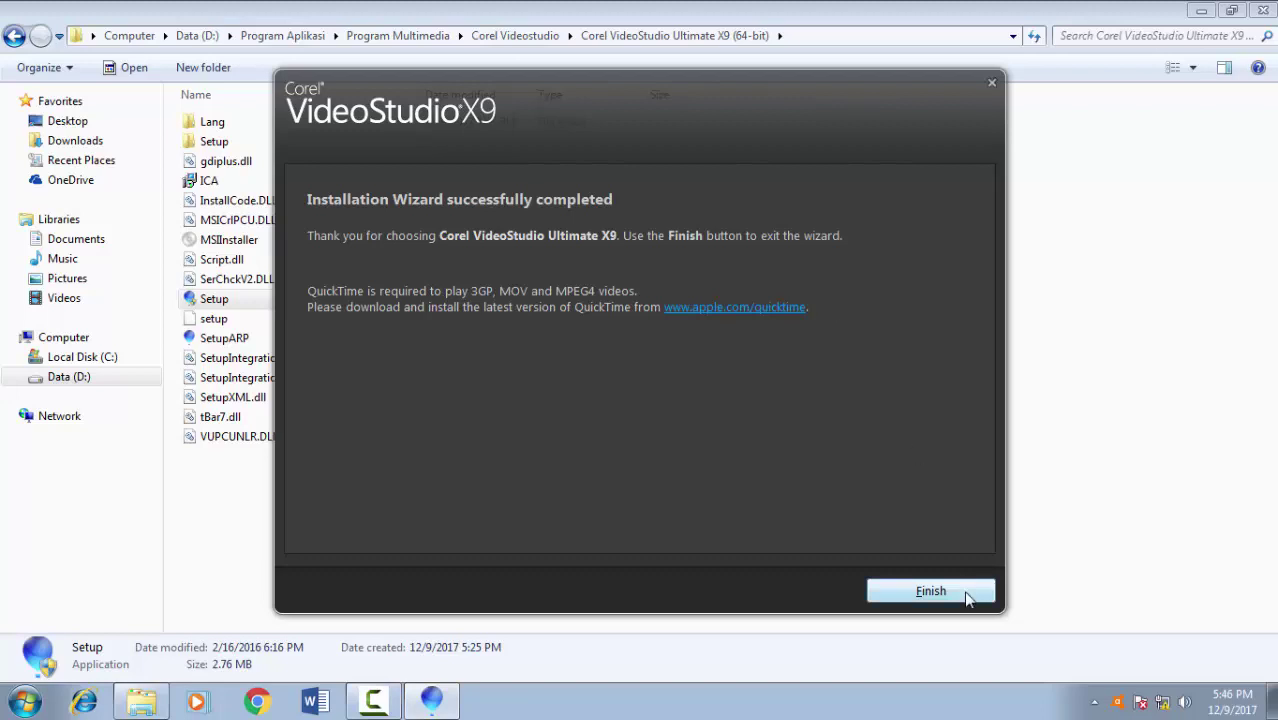
# Finish Setup, show the desktop, and refresh it until the Corel VideoStudio X9 shortcut appears.
pyautogui.click(930, 591)
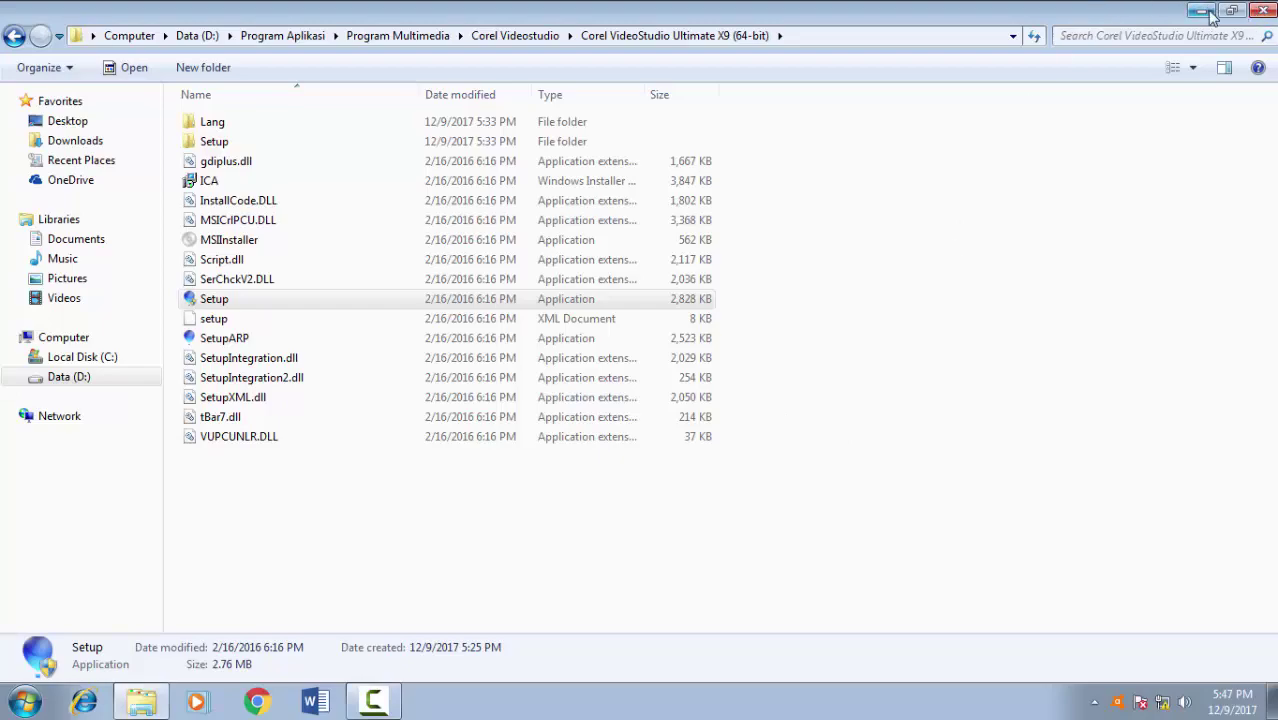
pyautogui.press('super+d')
pyautogui.rightClick(491, 129)
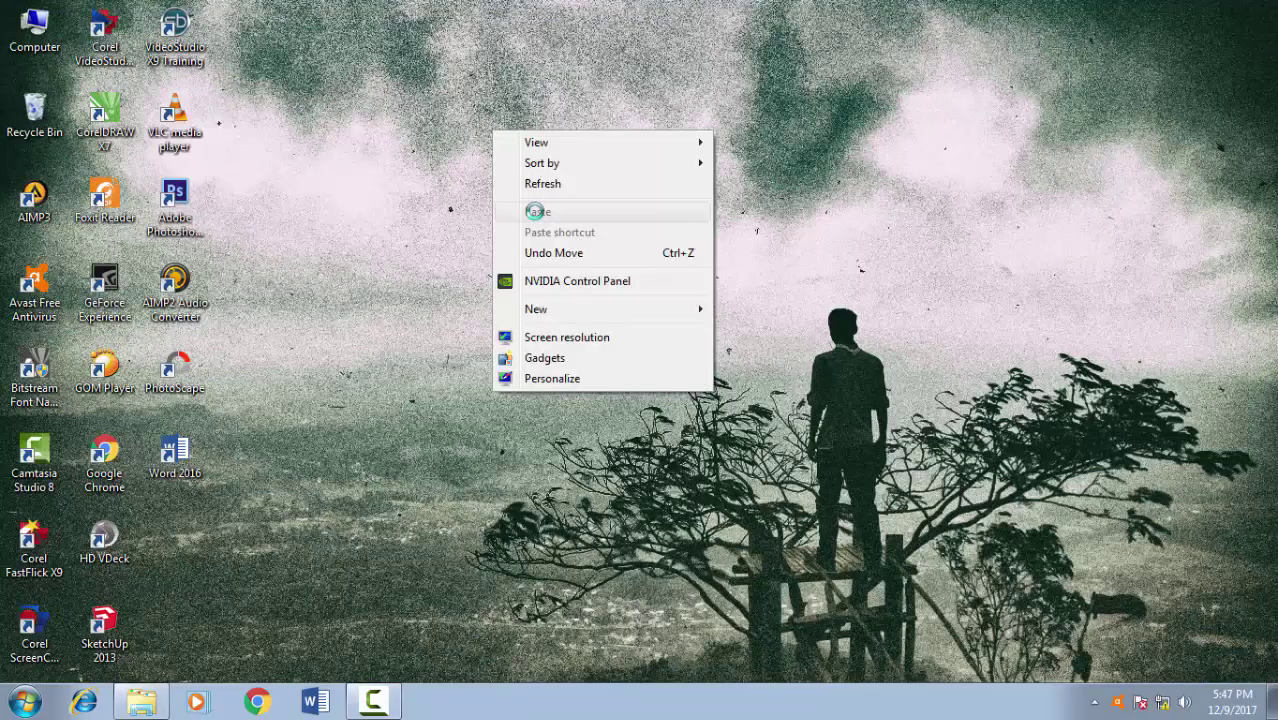
pyautogui.click(556, 182)
pyautogui.rightClick(351, 299)
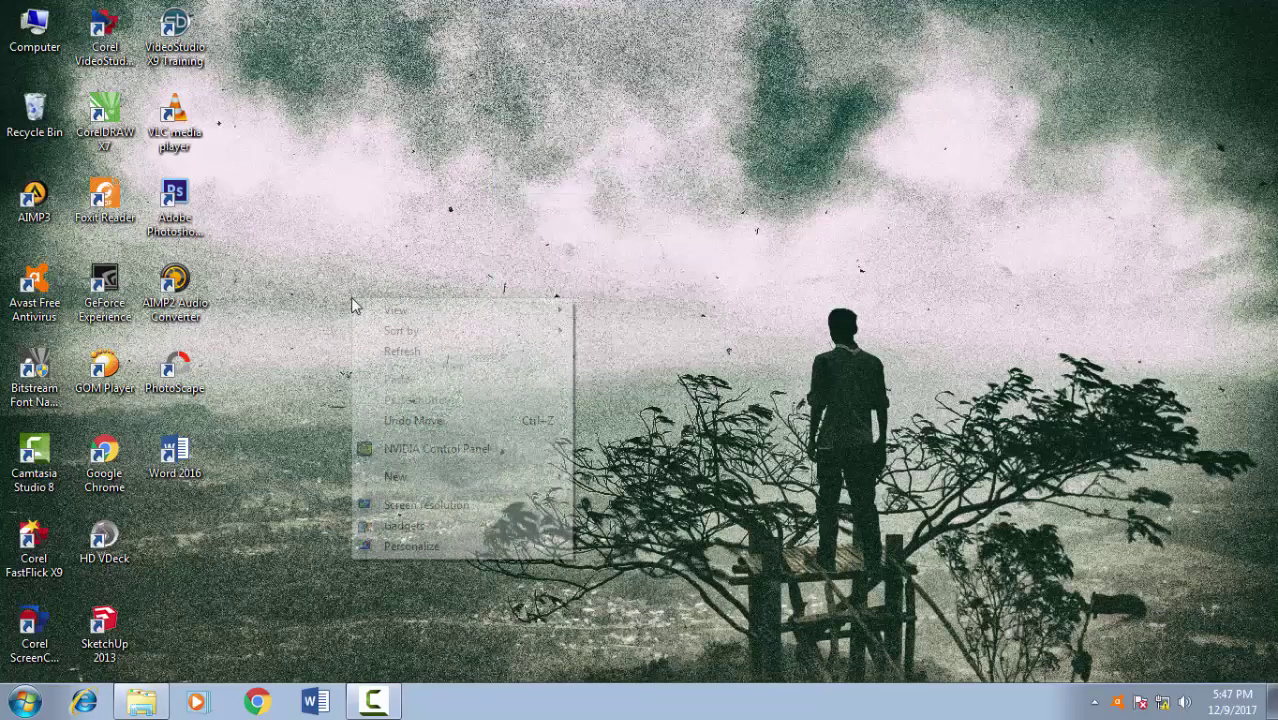
pyautogui.click(390, 352)
pyautogui.rightClick(271, 85)
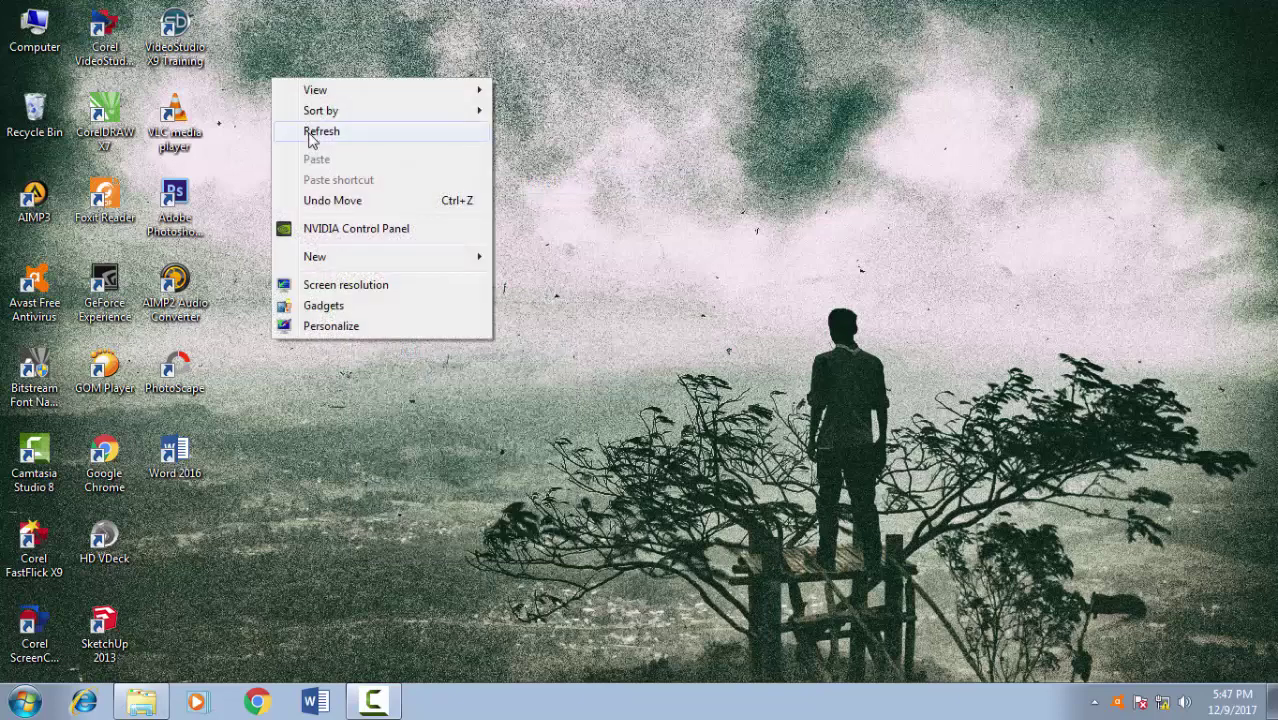
pyautogui.click(308, 132)
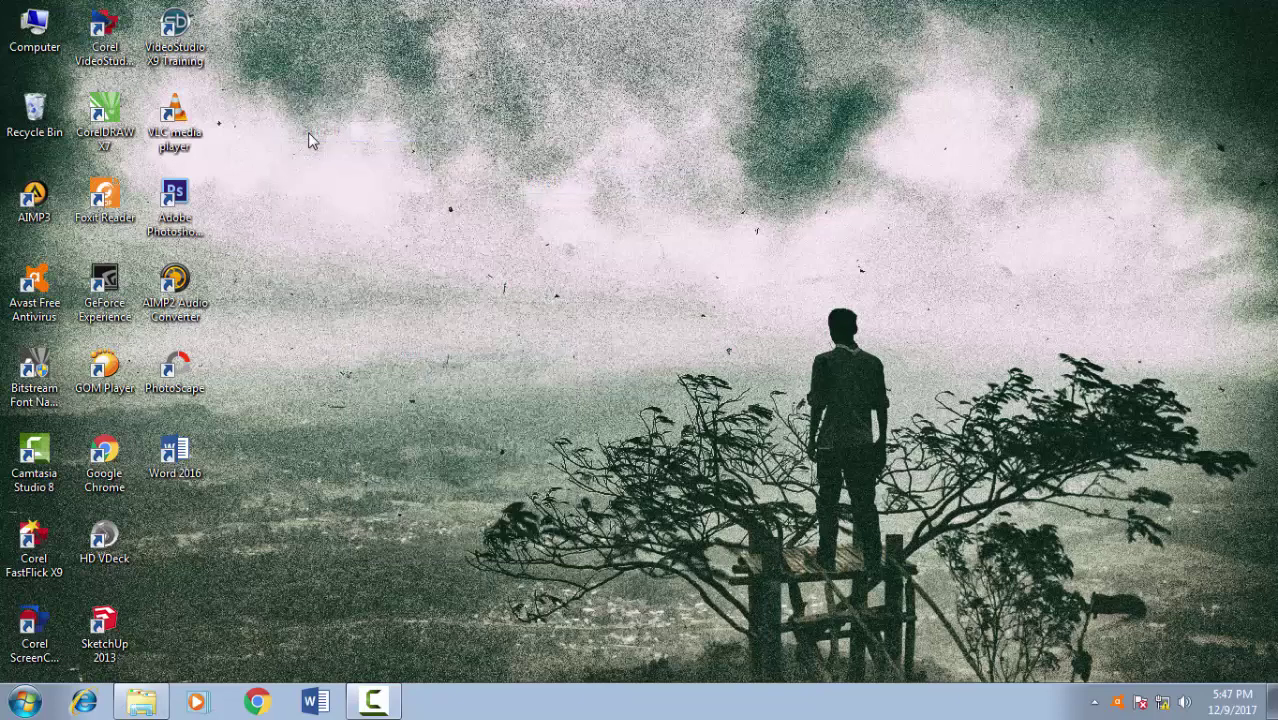
# Start Corel VideoStudio X9 from its desktop icon, dismiss the trial notice, and choose Register later.
pyautogui.click(99, 42)
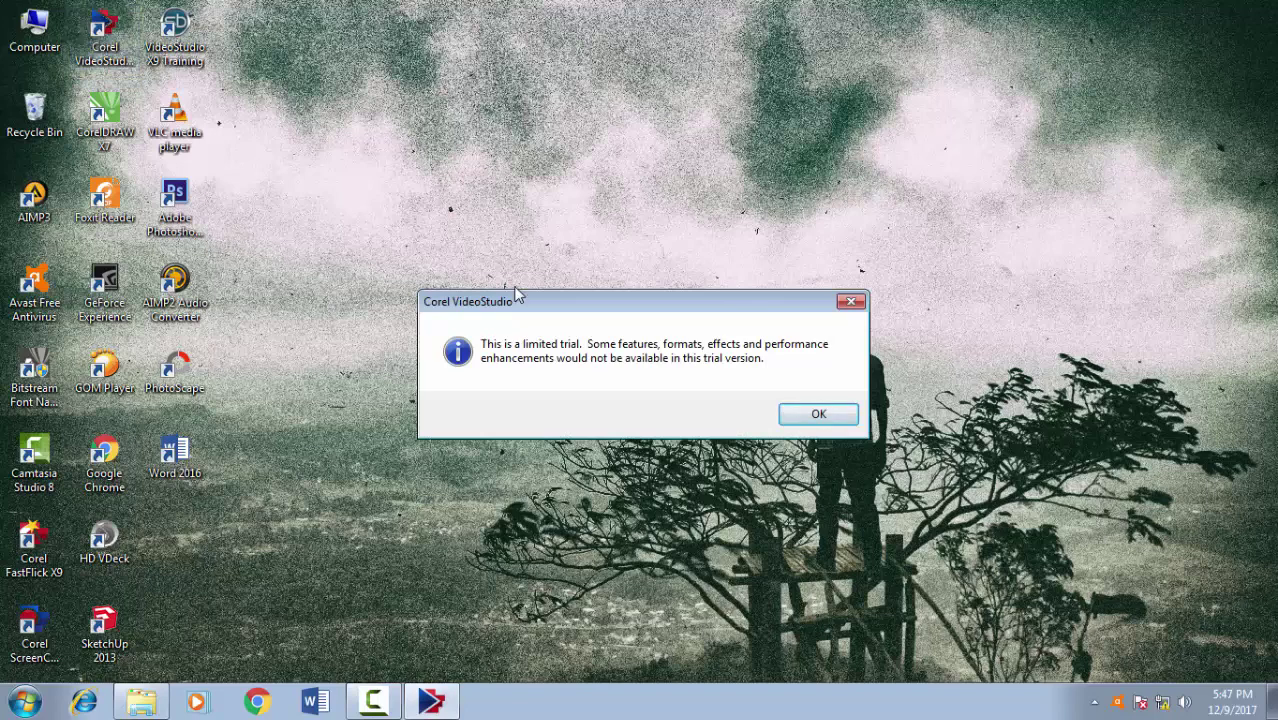
pyautogui.click(819, 414)
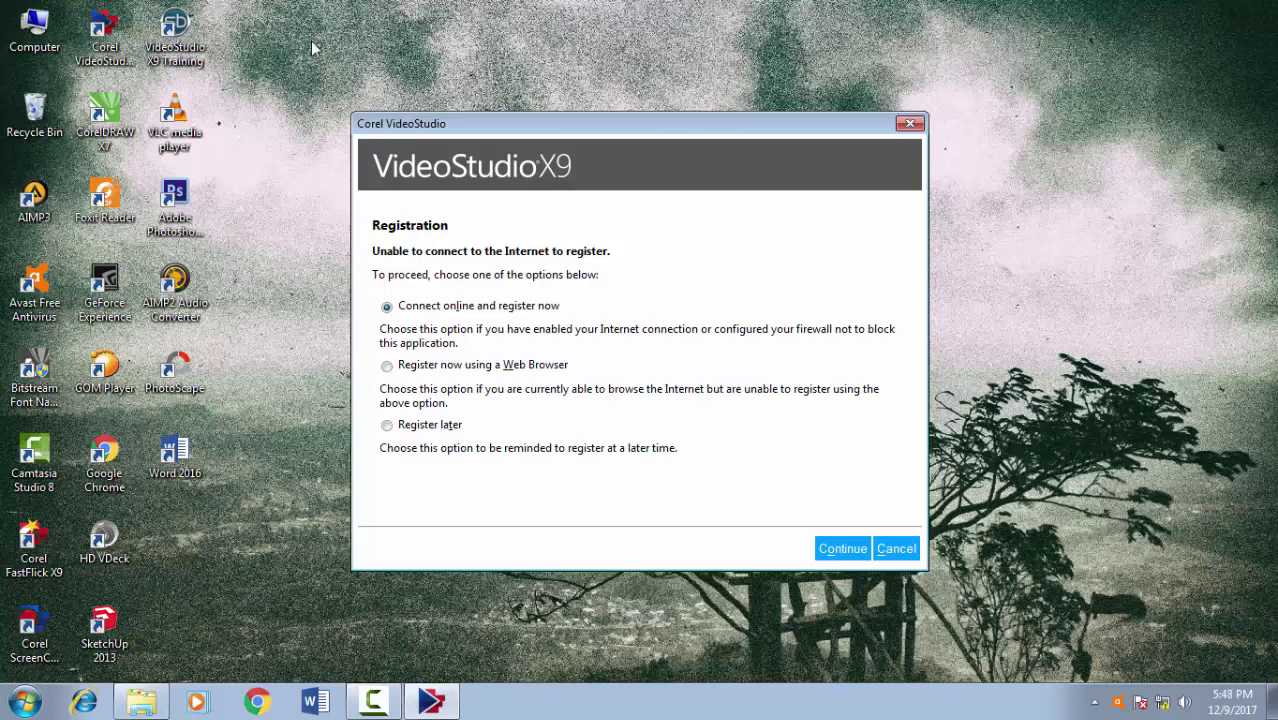
pyautogui.click(388, 426)
pyautogui.click(839, 550)
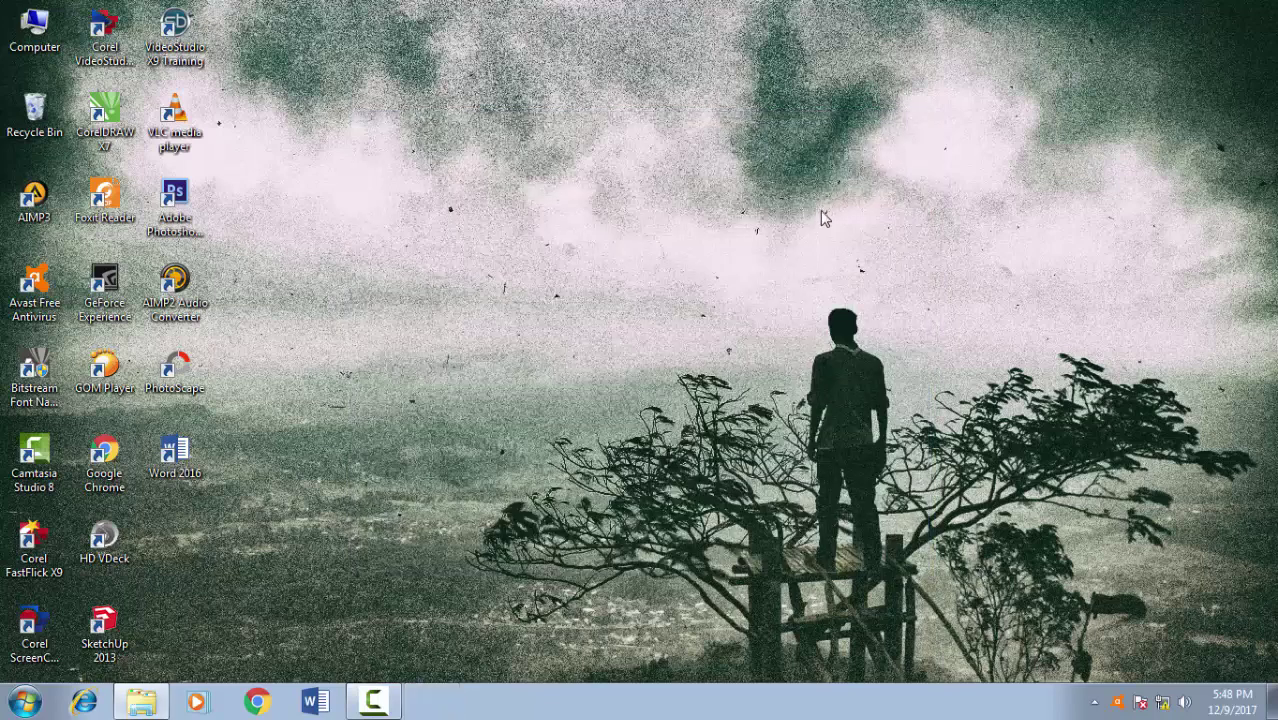
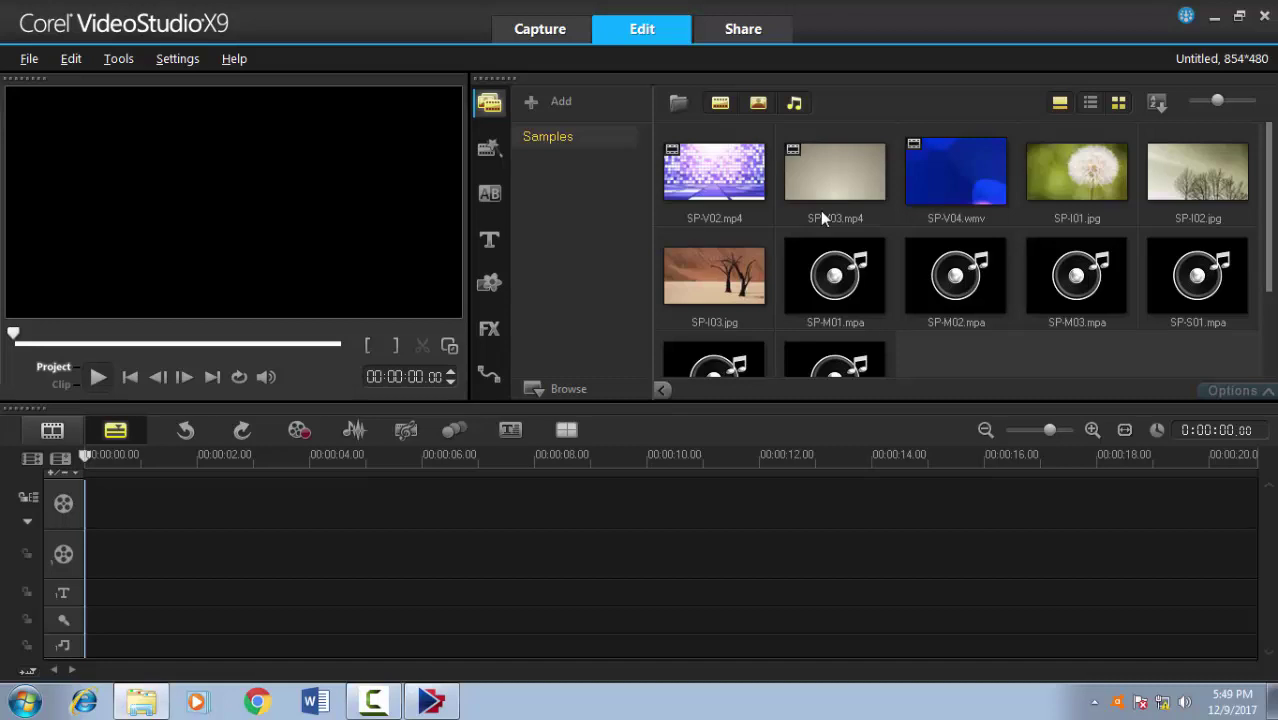
# Select the SP-V02.mp4 sample clip, look through the Edit and File menus, then close VideoStudio.
pyautogui.click(714, 172)
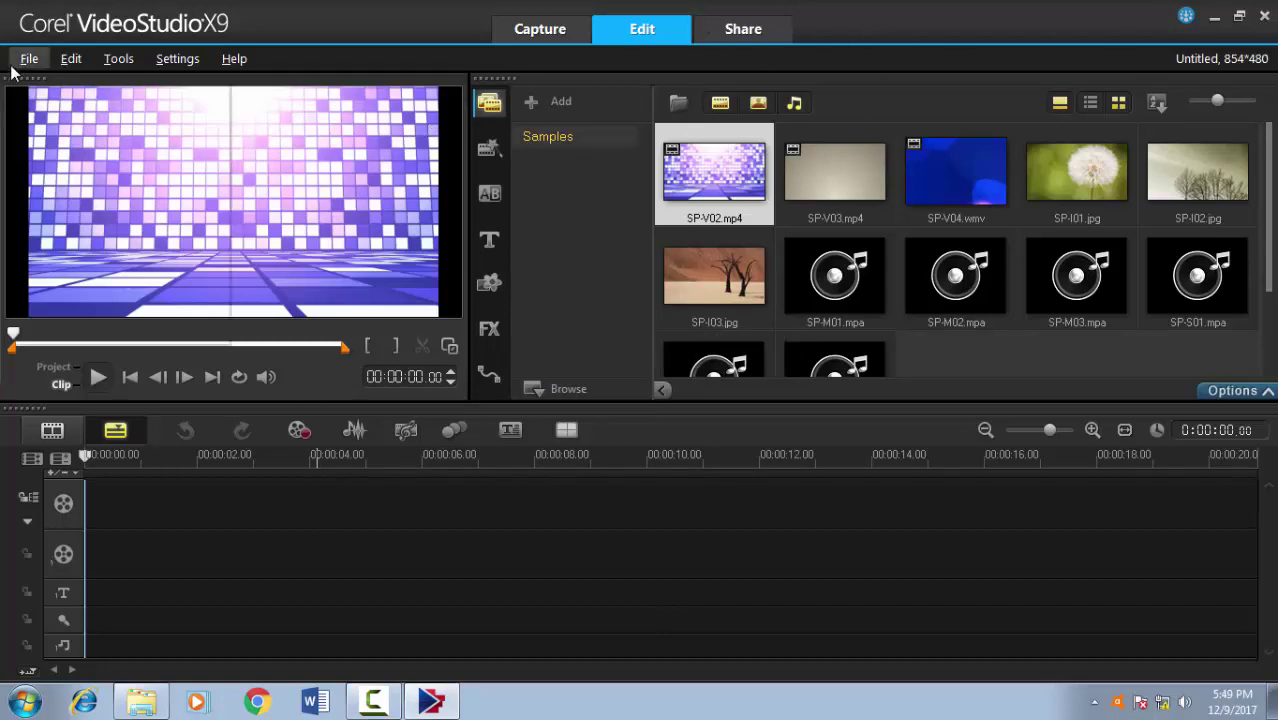
pyautogui.click(68, 59)
pyautogui.click(51, 60)
pyautogui.click(29, 59)
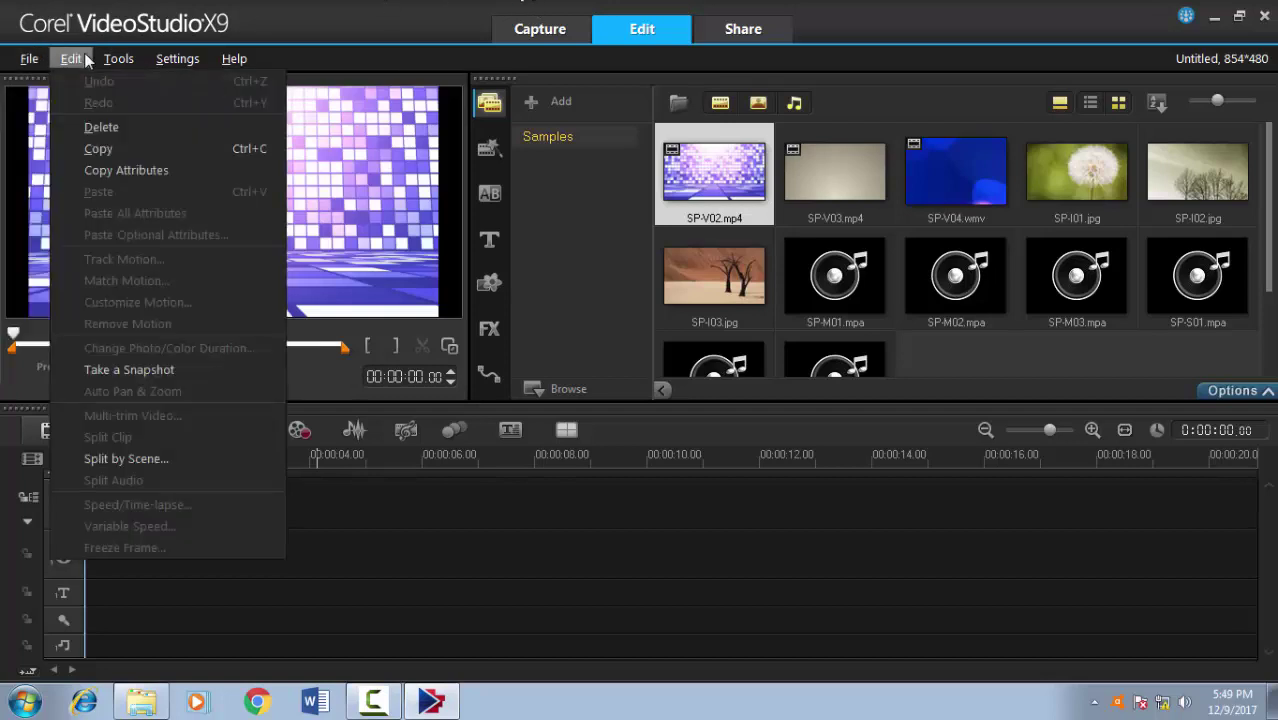
pyautogui.click(70, 59)
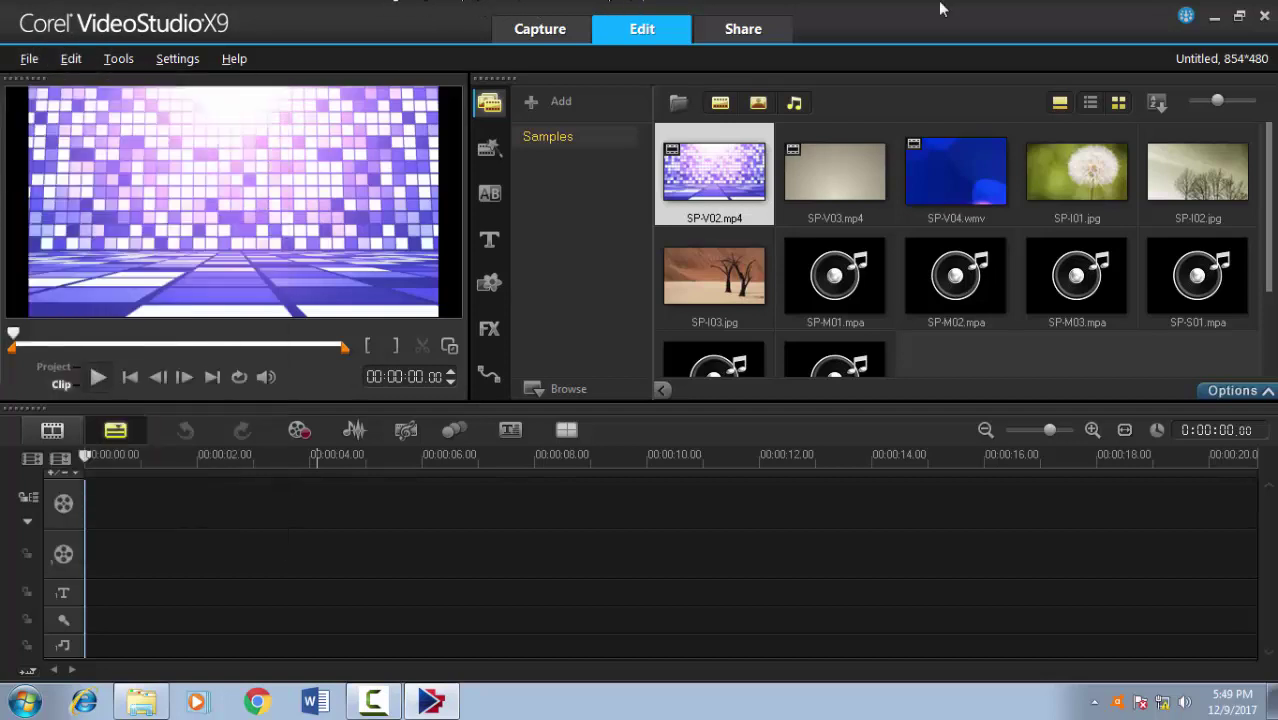
pyautogui.click(1264, 17)
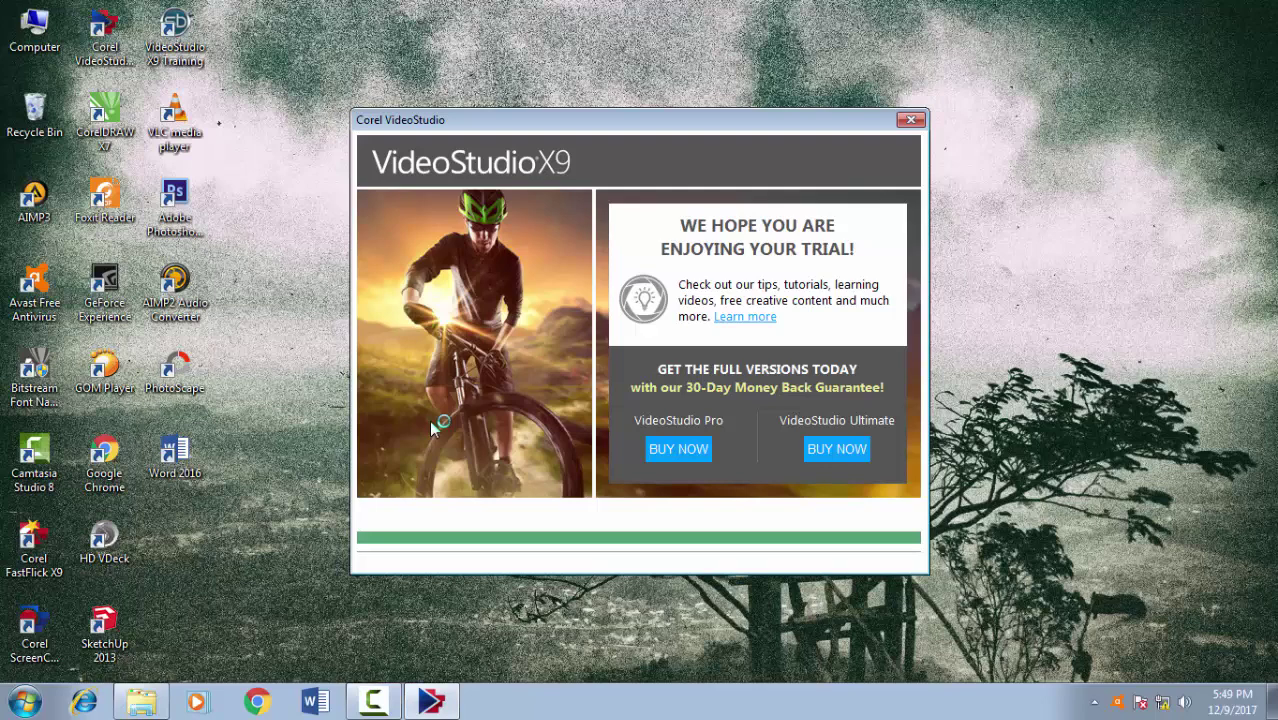
# EXCLUDED: licence-bypass content, drop this recording.
pyautogui.moveTo(670, 129); pyautogui.dragTo(694, 112)
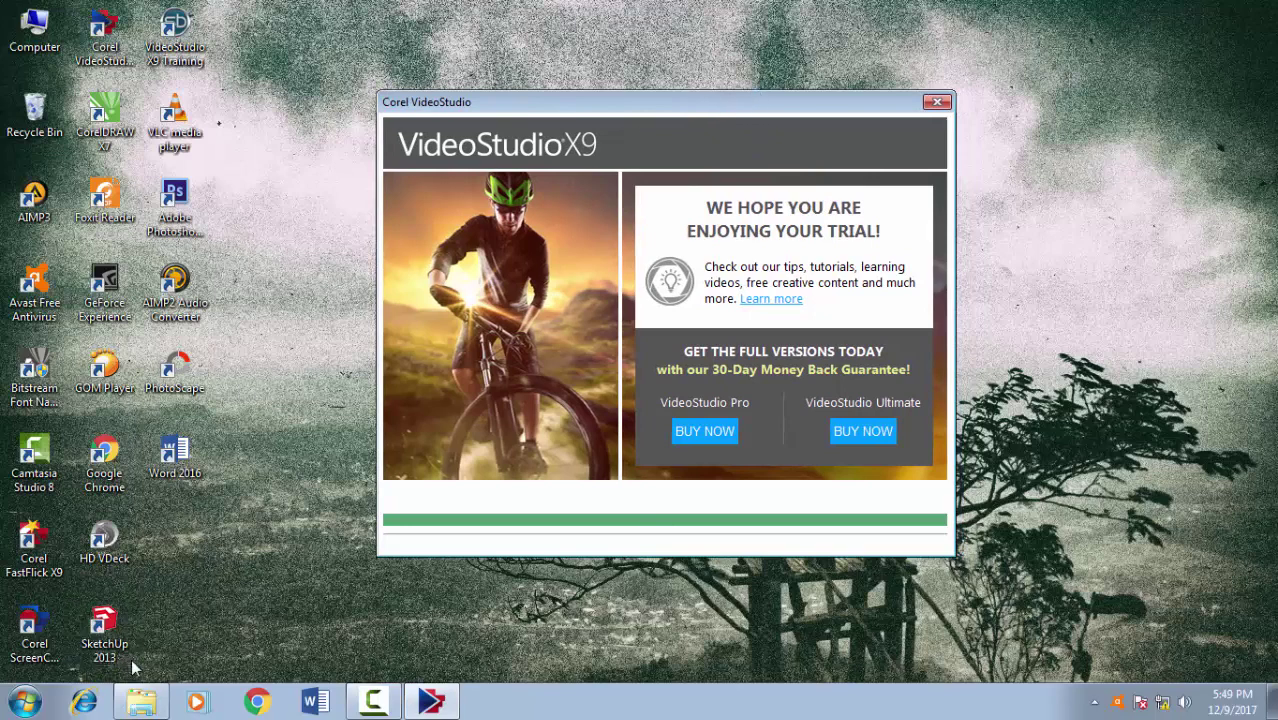
pyautogui.click(140, 703)
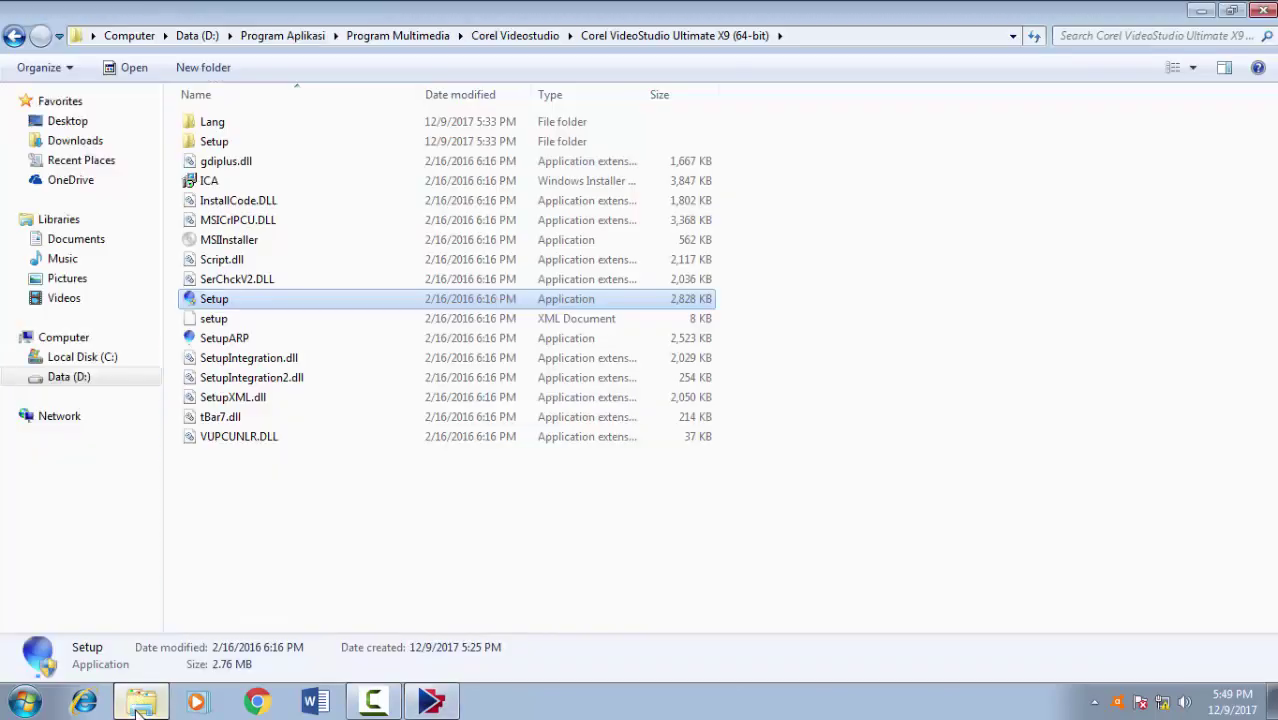
pyautogui.click(522, 38)
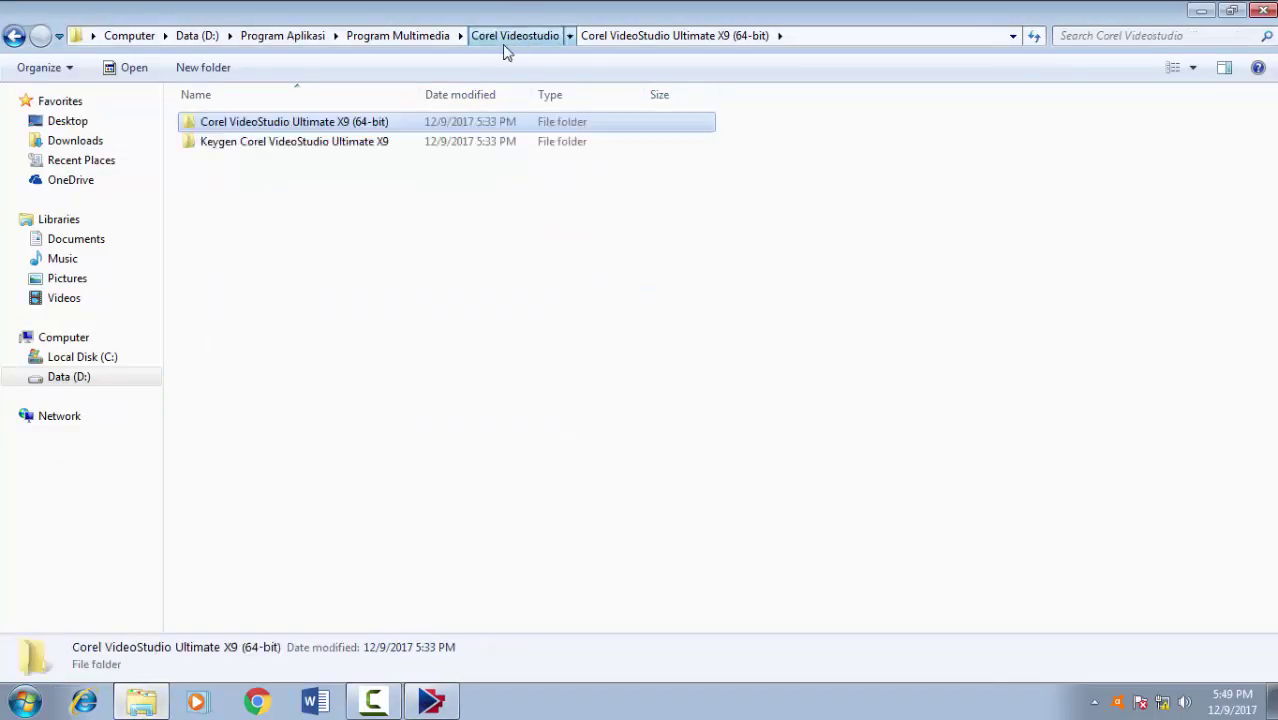
pyautogui.click(368, 266)
pyautogui.doubleClick(358, 144)
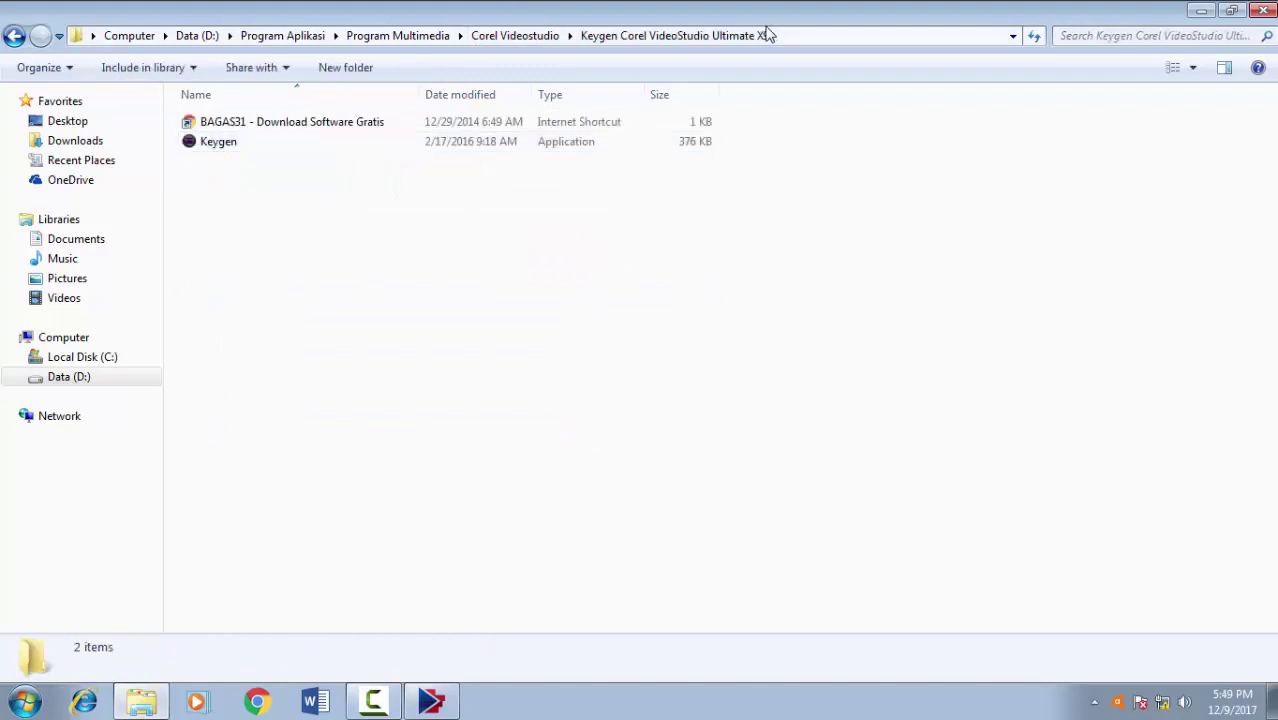
pyautogui.click(1203, 10)
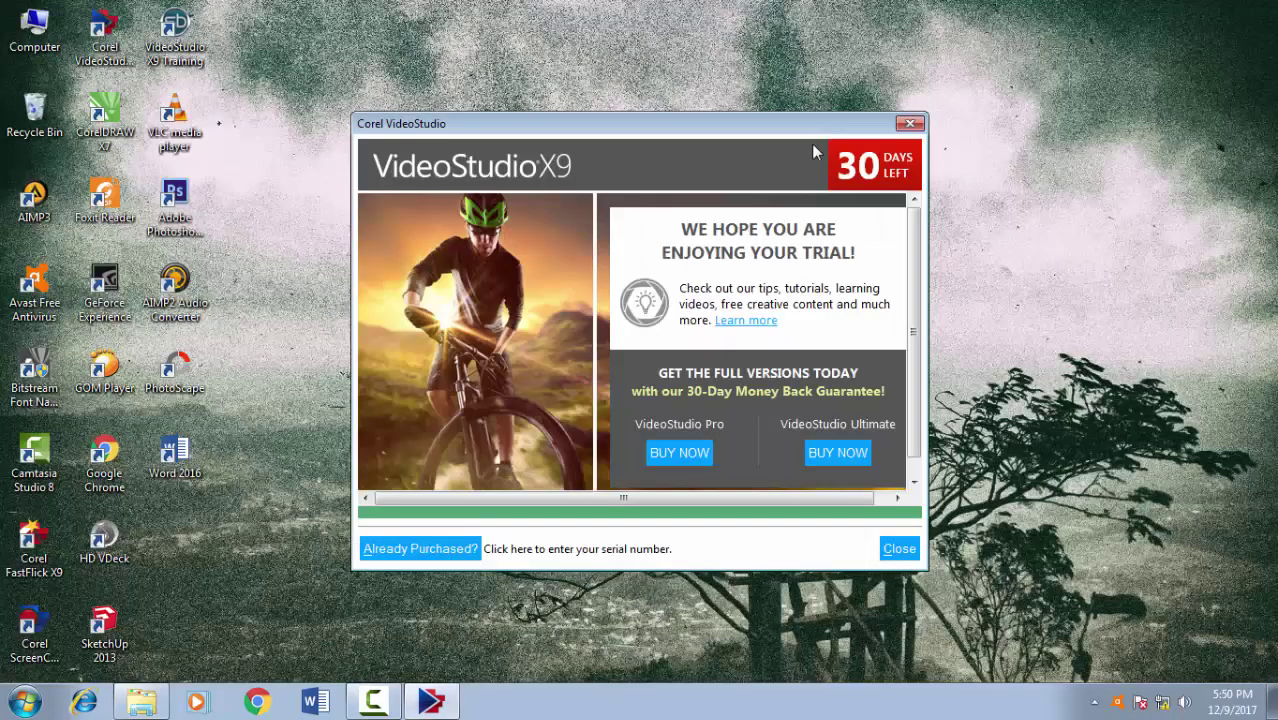
pyautogui.moveTo(668, 165); pyautogui.dragTo(684, 160)
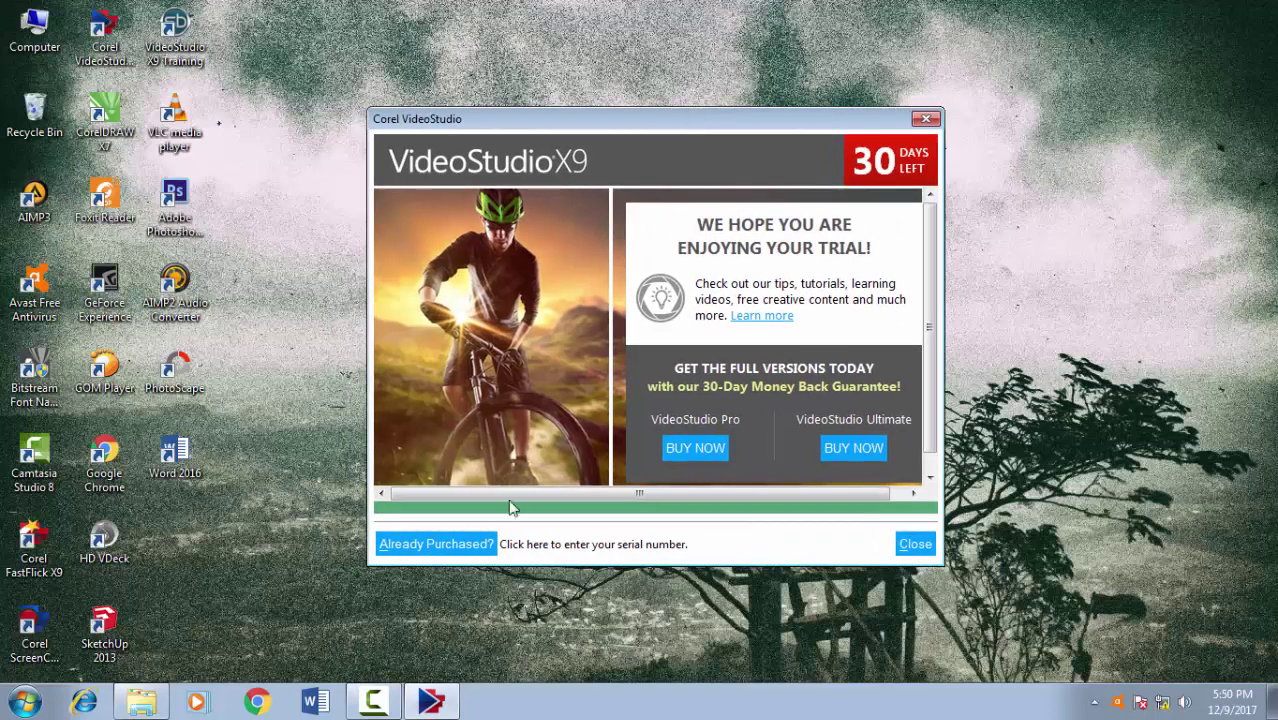
pyautogui.click(457, 550)
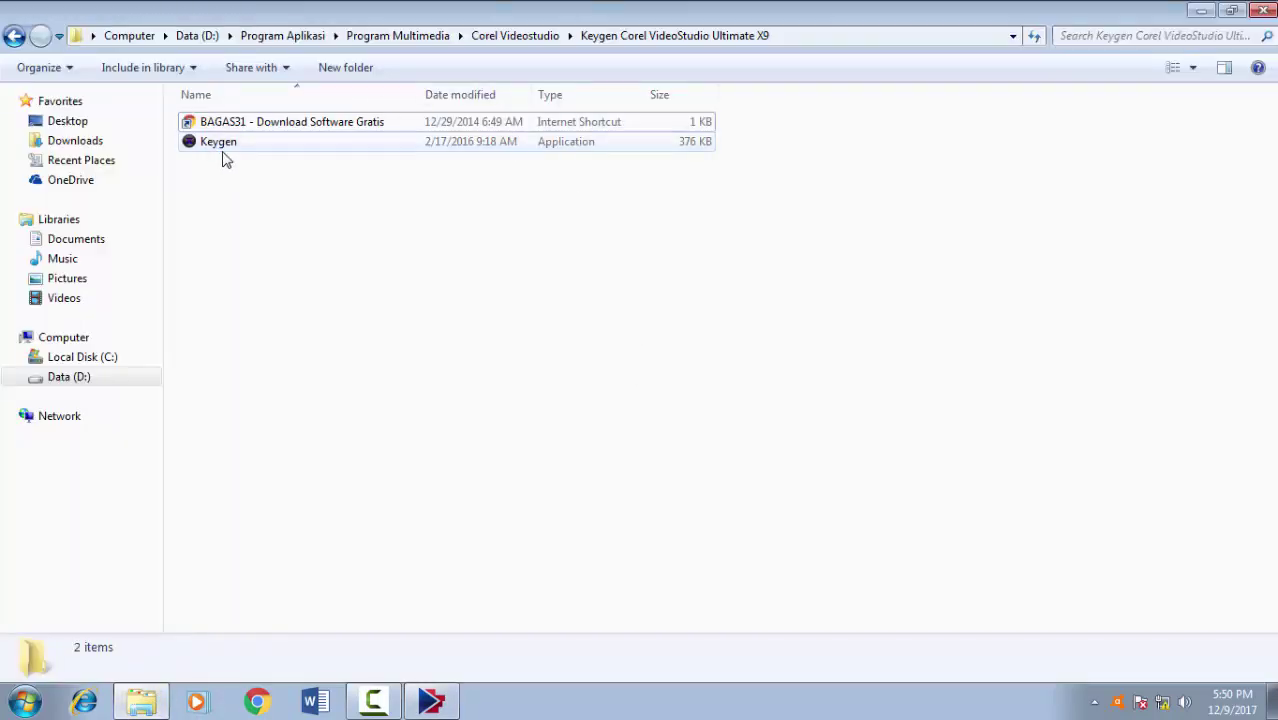
# EXCLUDED: licence-bypass content, drop this recording.
pyautogui.doubleClick(218, 143)
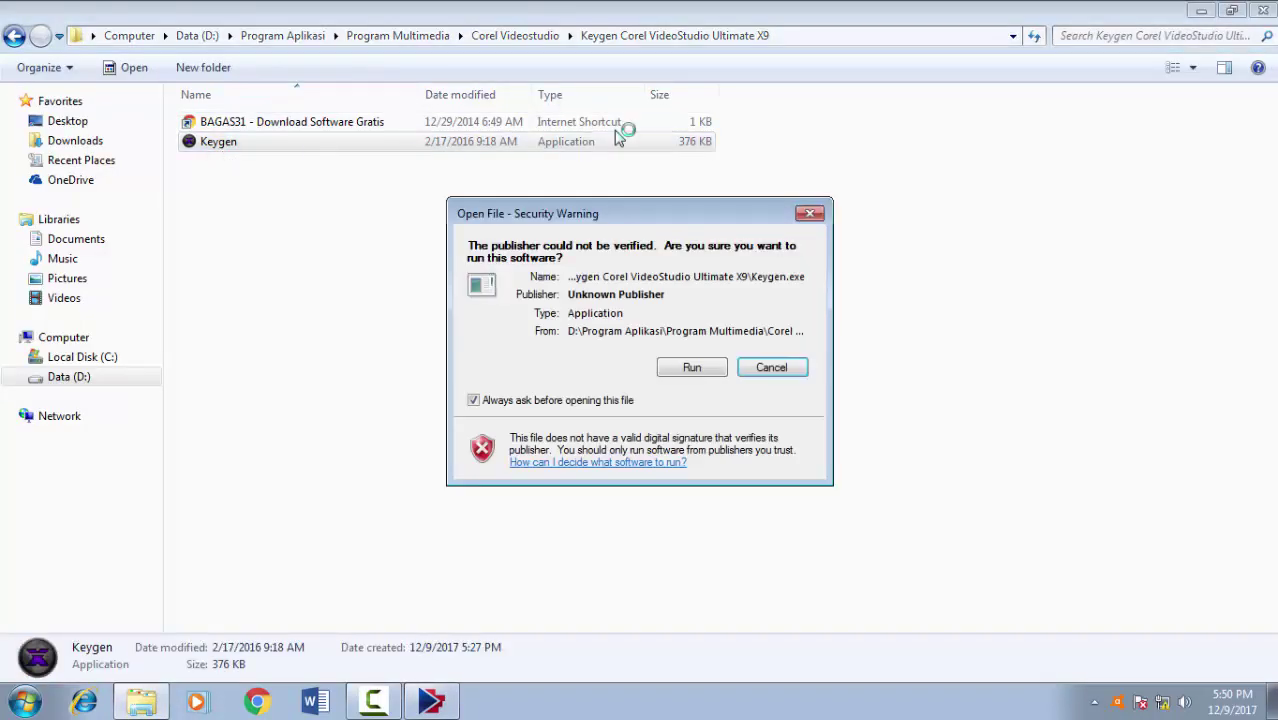
pyautogui.click(684, 371)
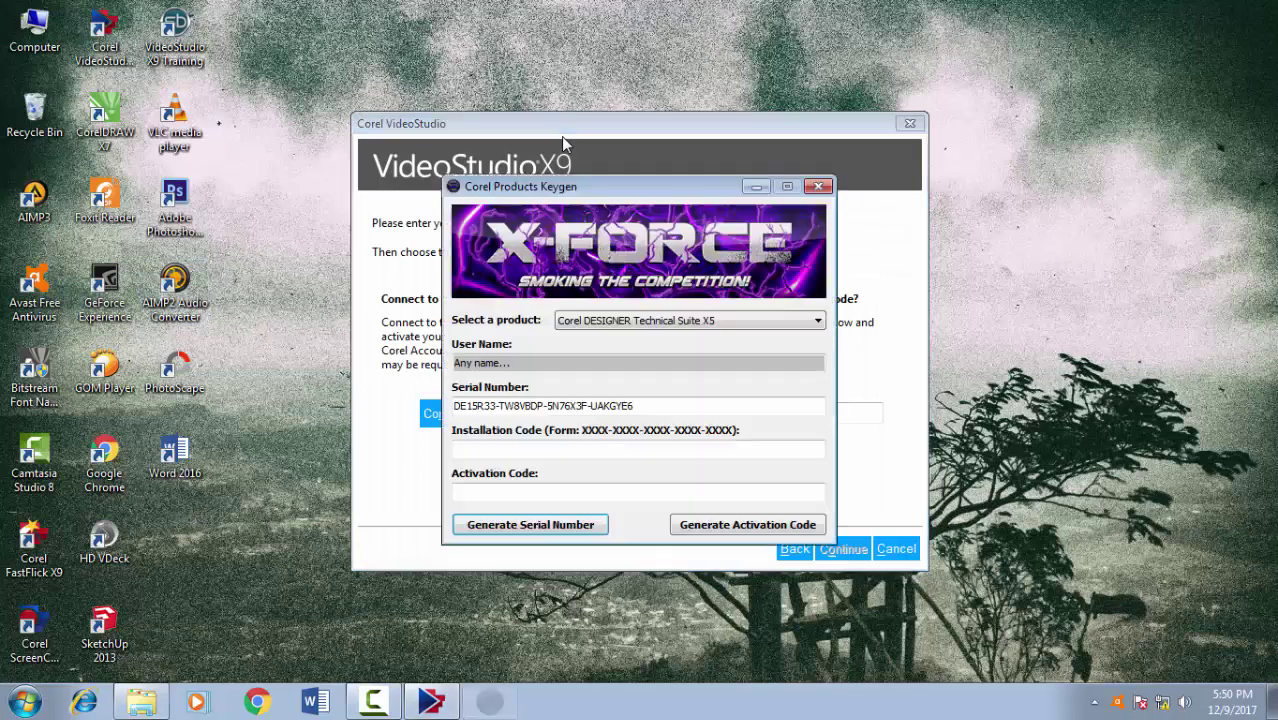
pyautogui.moveTo(658, 195); pyautogui.dragTo(1012, 87)
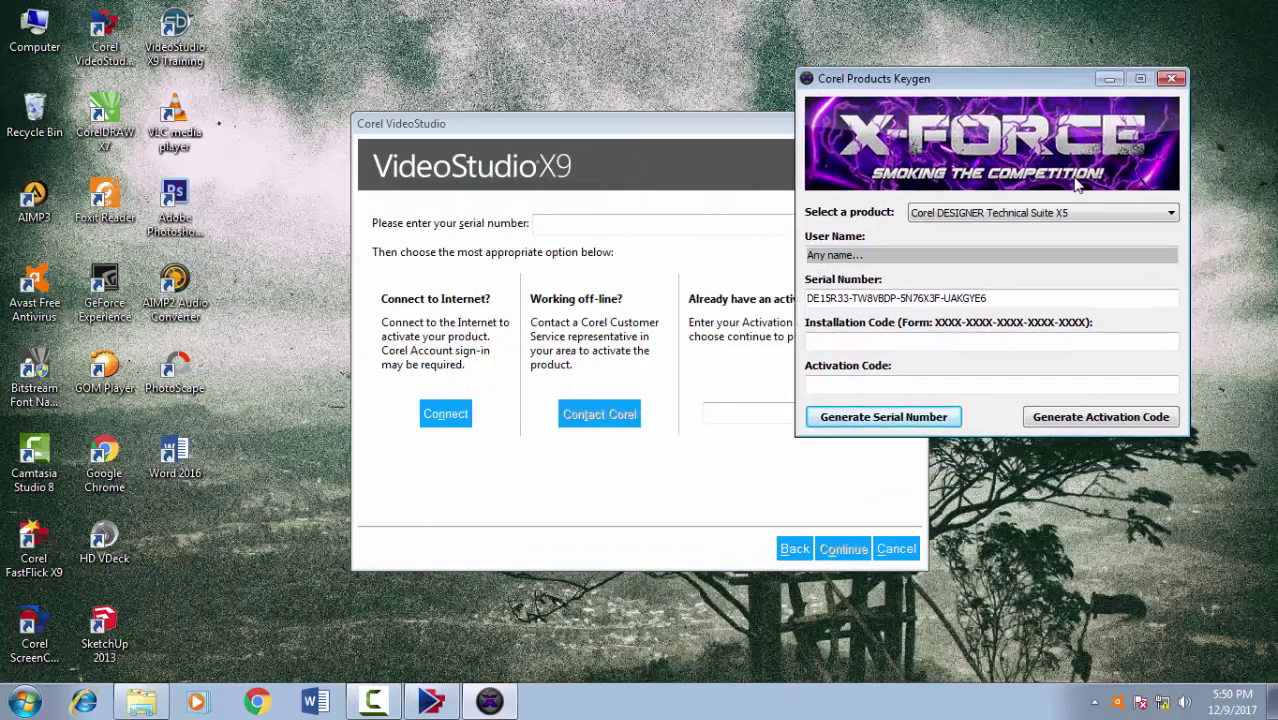
pyautogui.click(1110, 218)
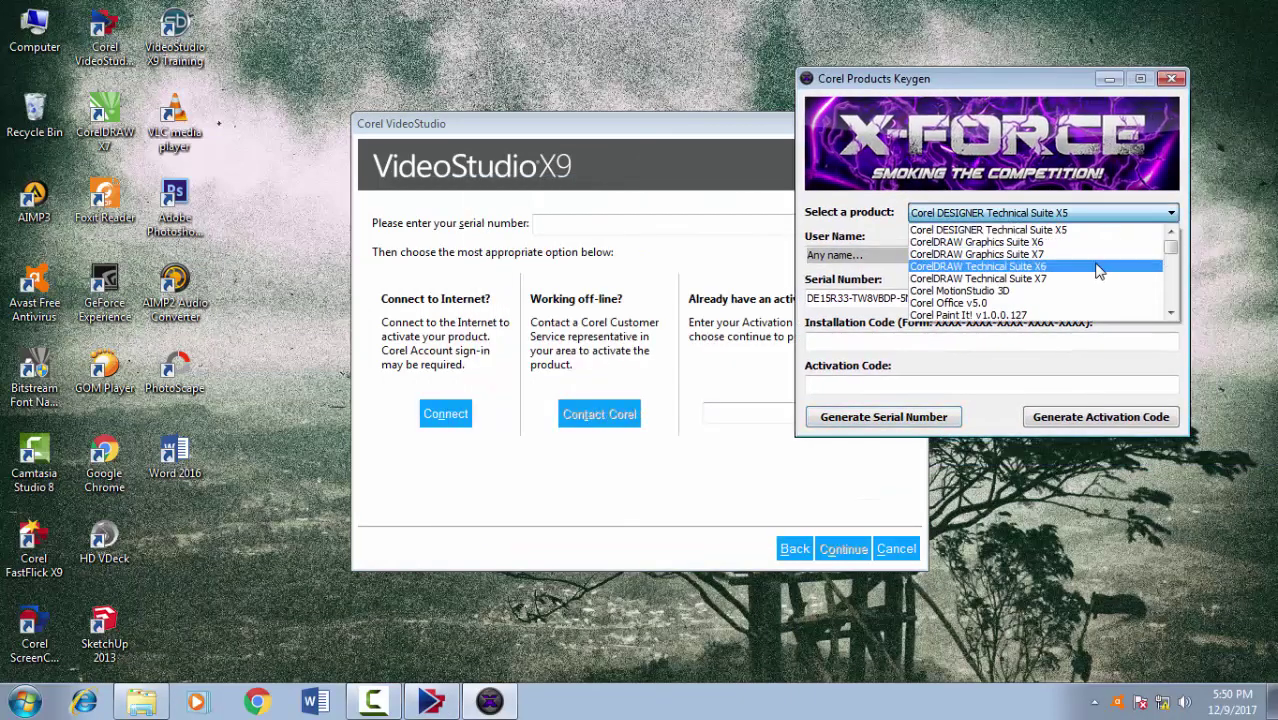
pyautogui.scroll(-4, 1095, 275)
pyautogui.scroll(-1, 1095, 277)
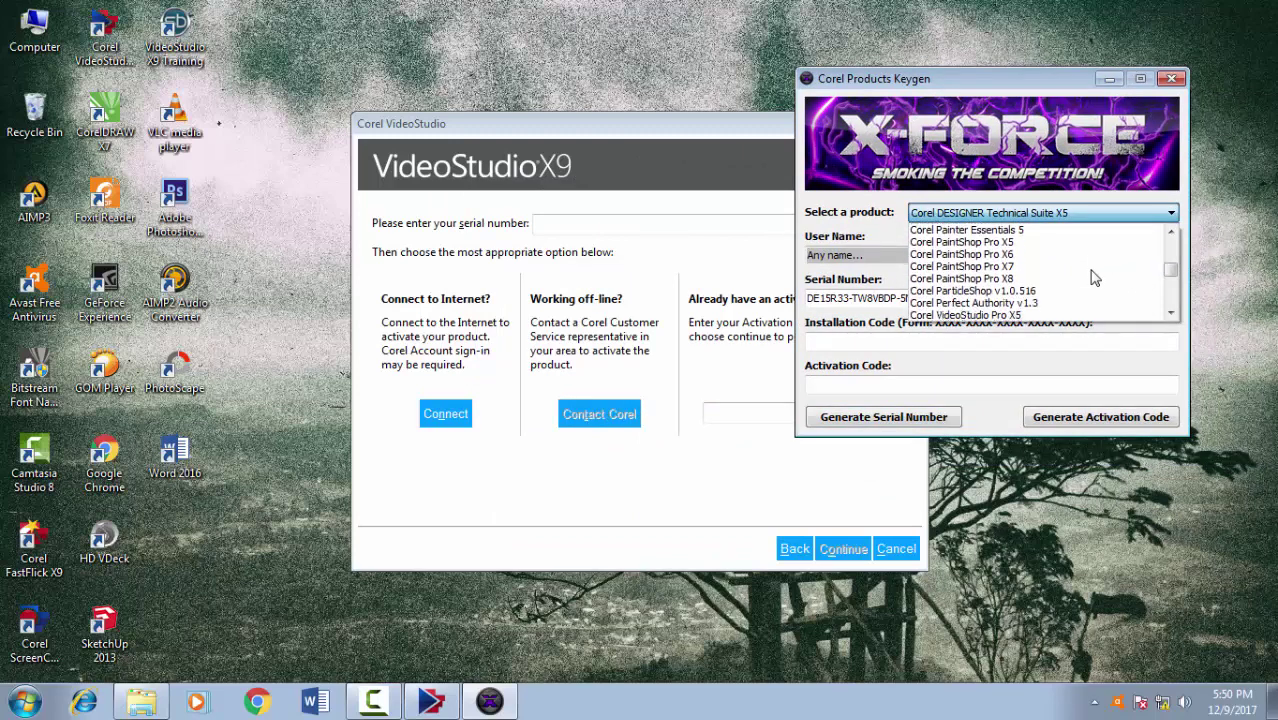
pyautogui.scroll(-4, 1095, 277)
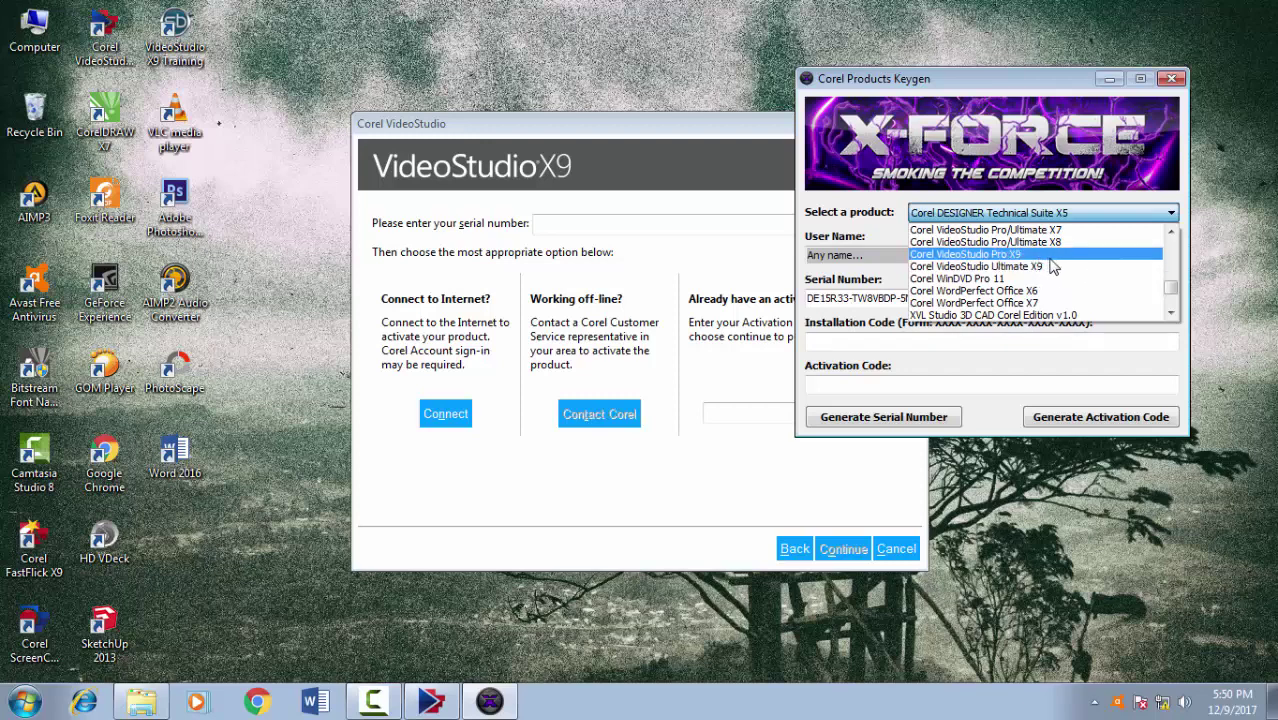
pyautogui.click(1054, 271)
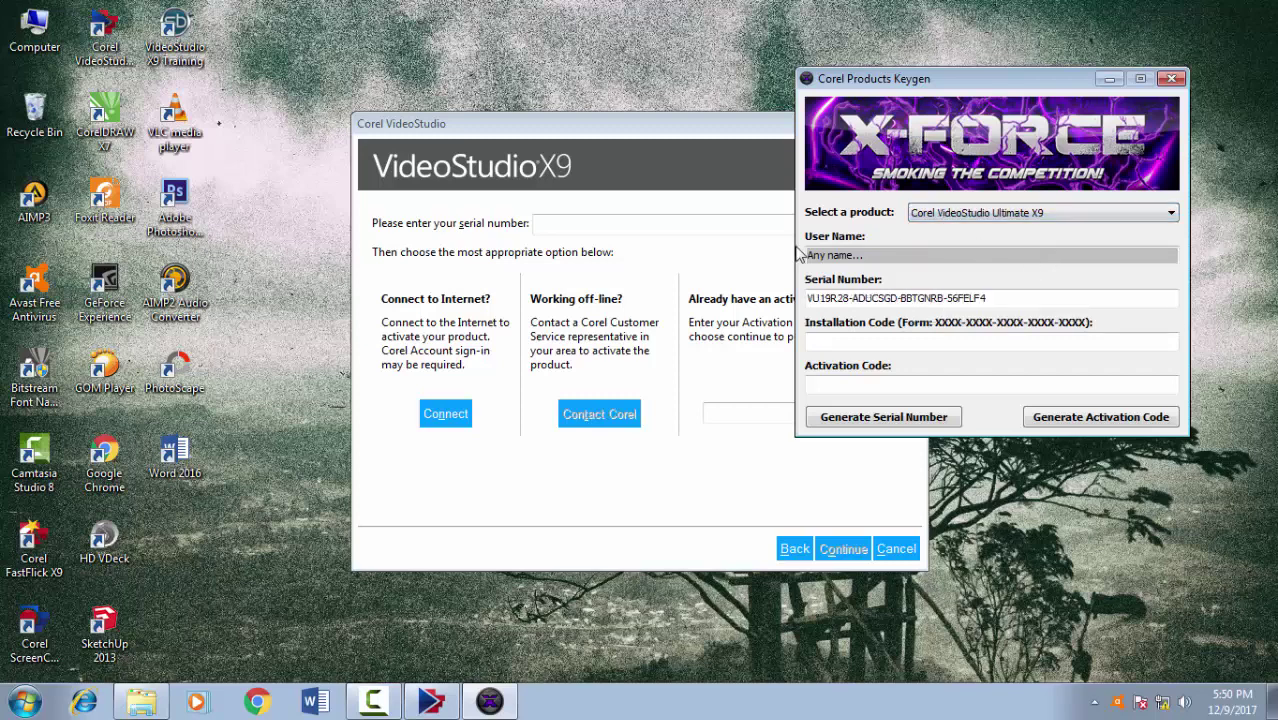
# EXCLUDED: licence-bypass content, drop this recording.
pyautogui.click(900, 417)
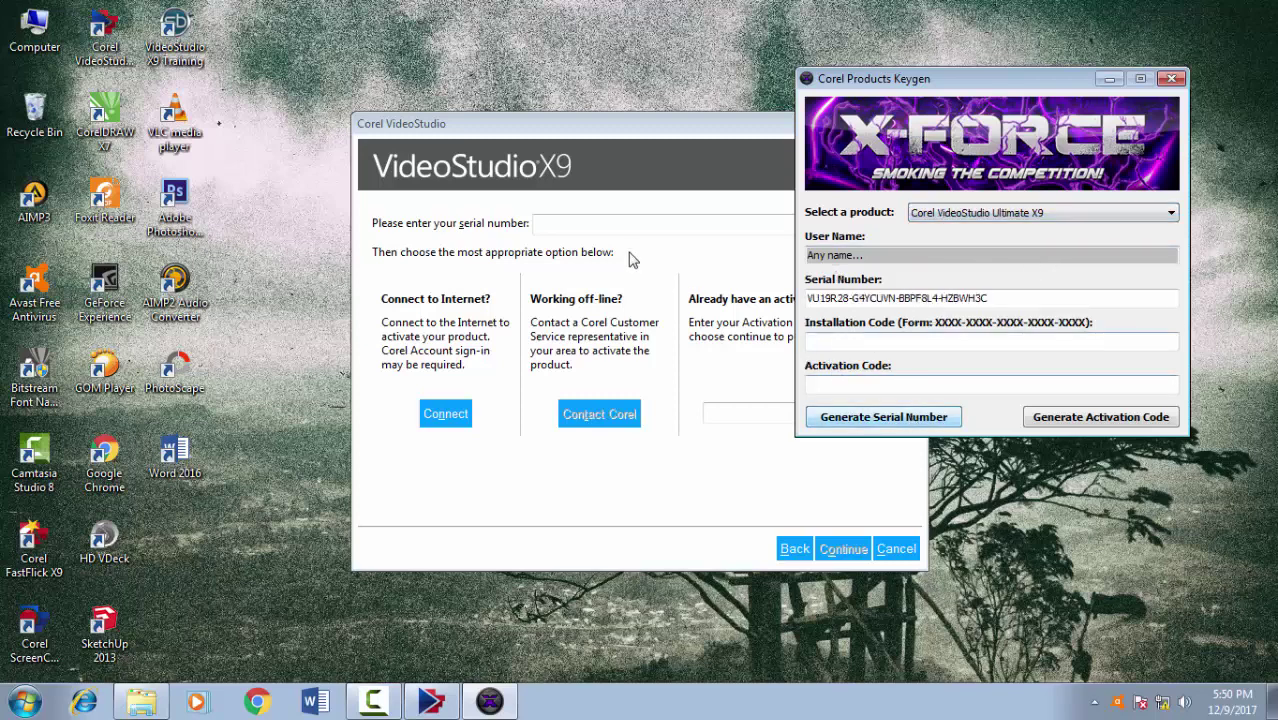
pyautogui.click(708, 142)
pyautogui.moveTo(708, 142); pyautogui.dragTo(599, 121)
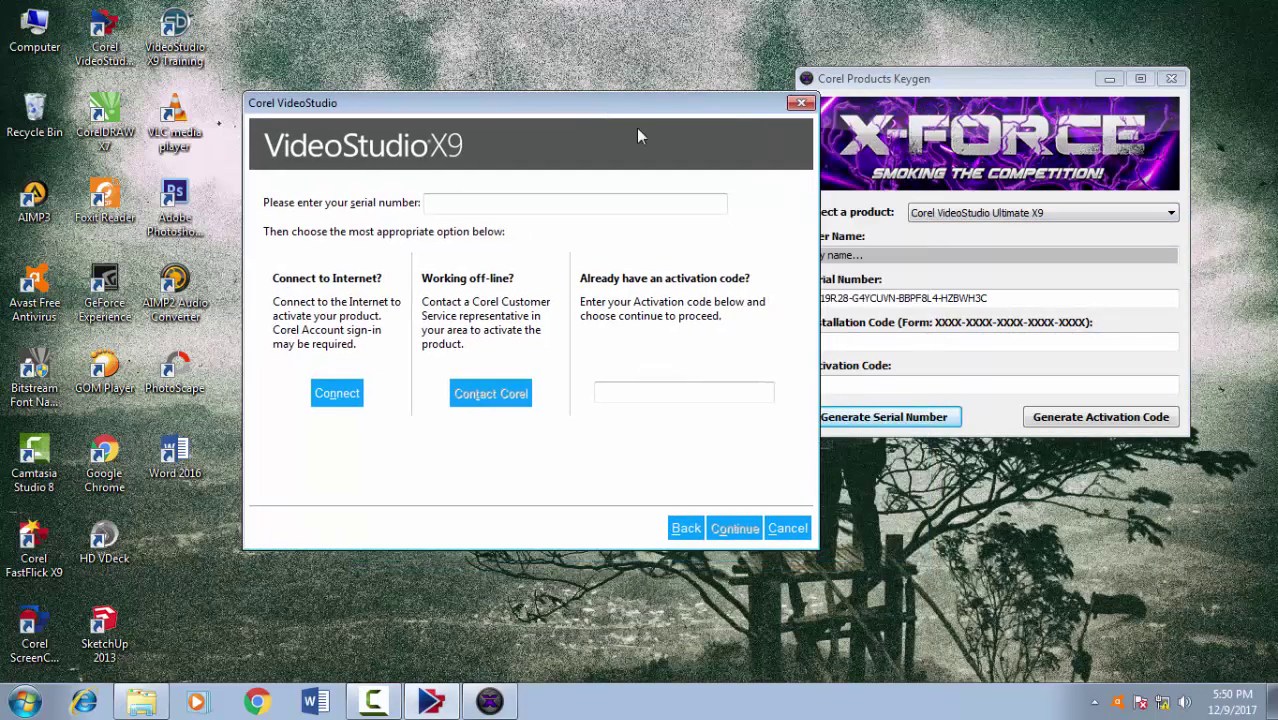
pyautogui.click(999, 284)
pyautogui.moveTo(1034, 298); pyautogui.dragTo(747, 278)
pyautogui.hotkey('ctrl', 'c')
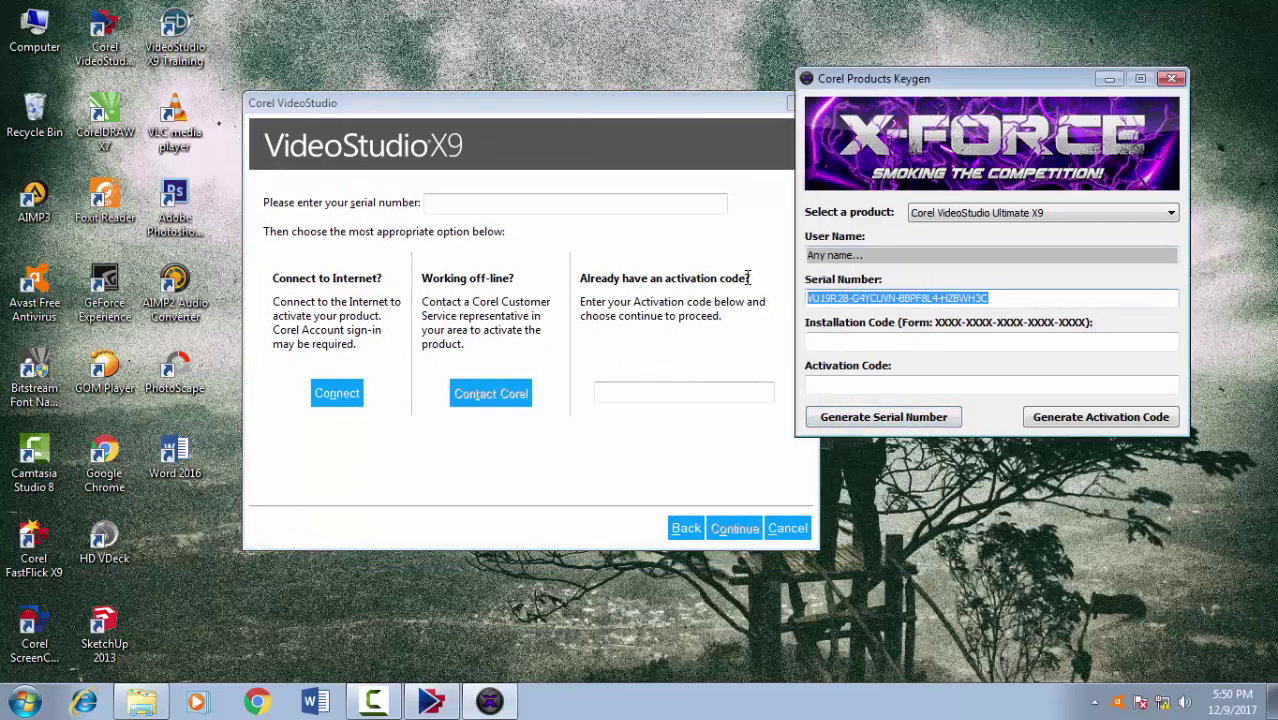
pyautogui.click(649, 390)
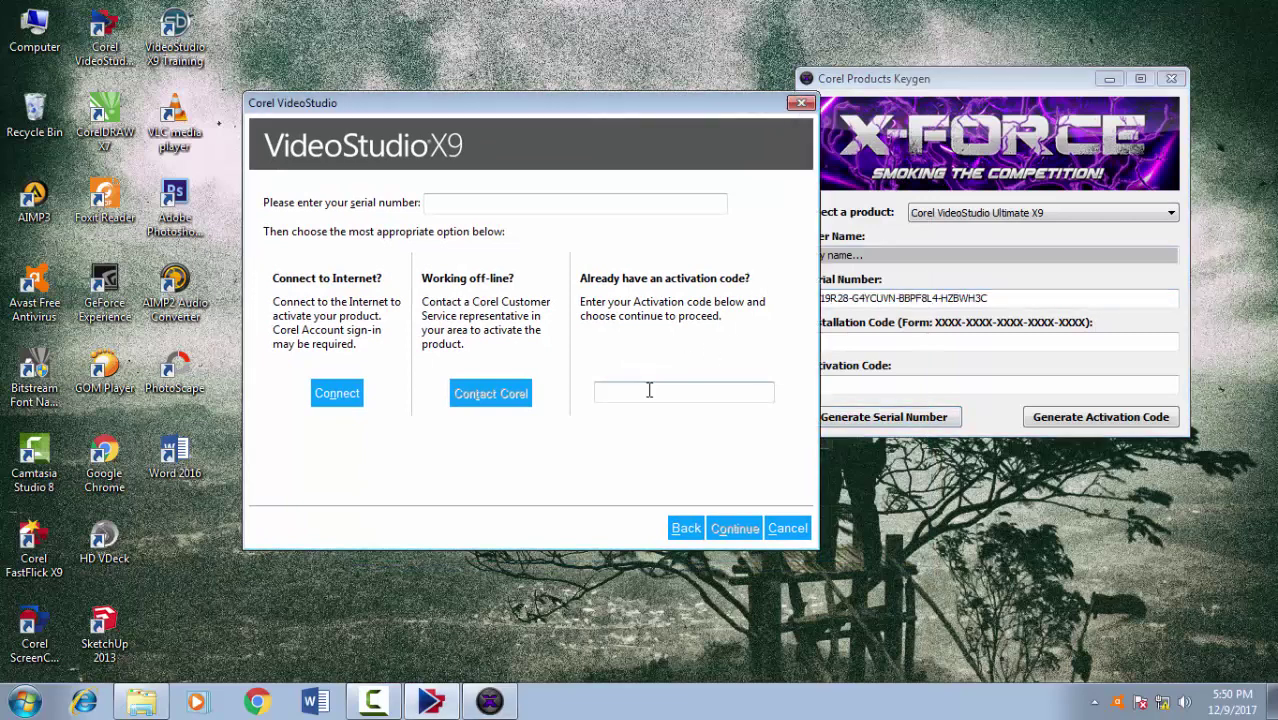
pyautogui.hotkey('ctrl', 'v')
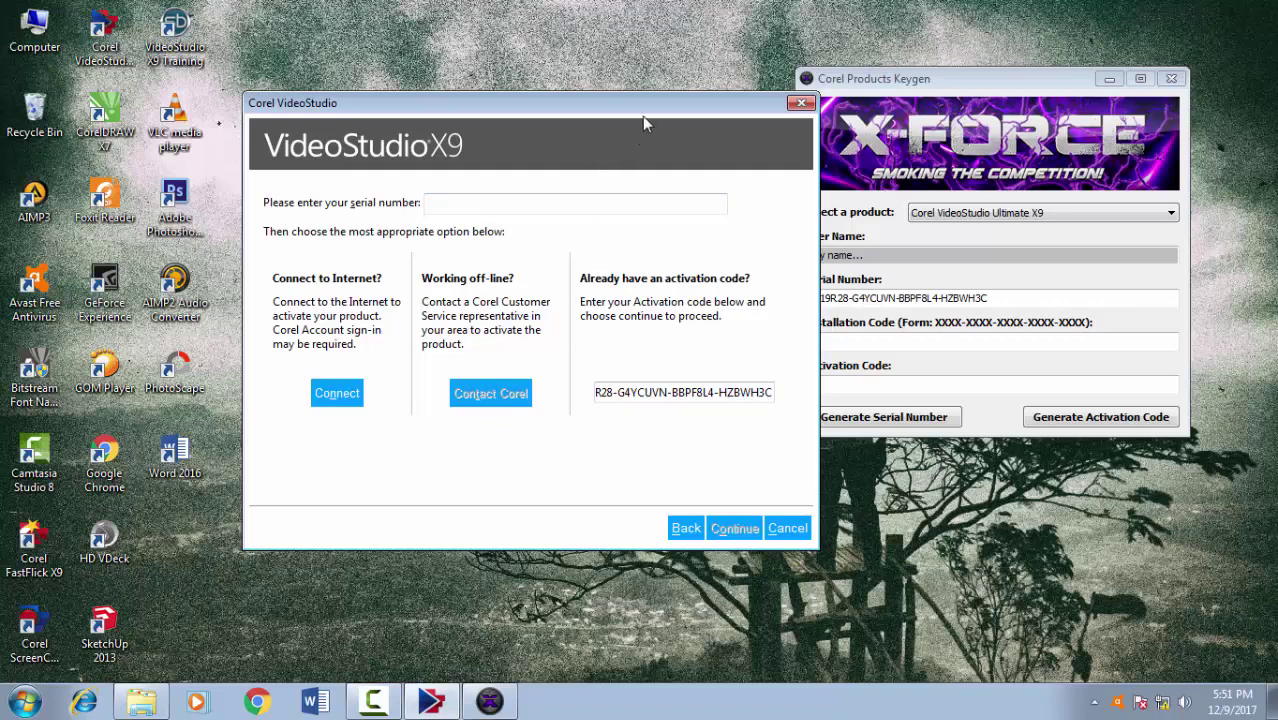
pyautogui.moveTo(653, 107); pyautogui.dragTo(673, 105)
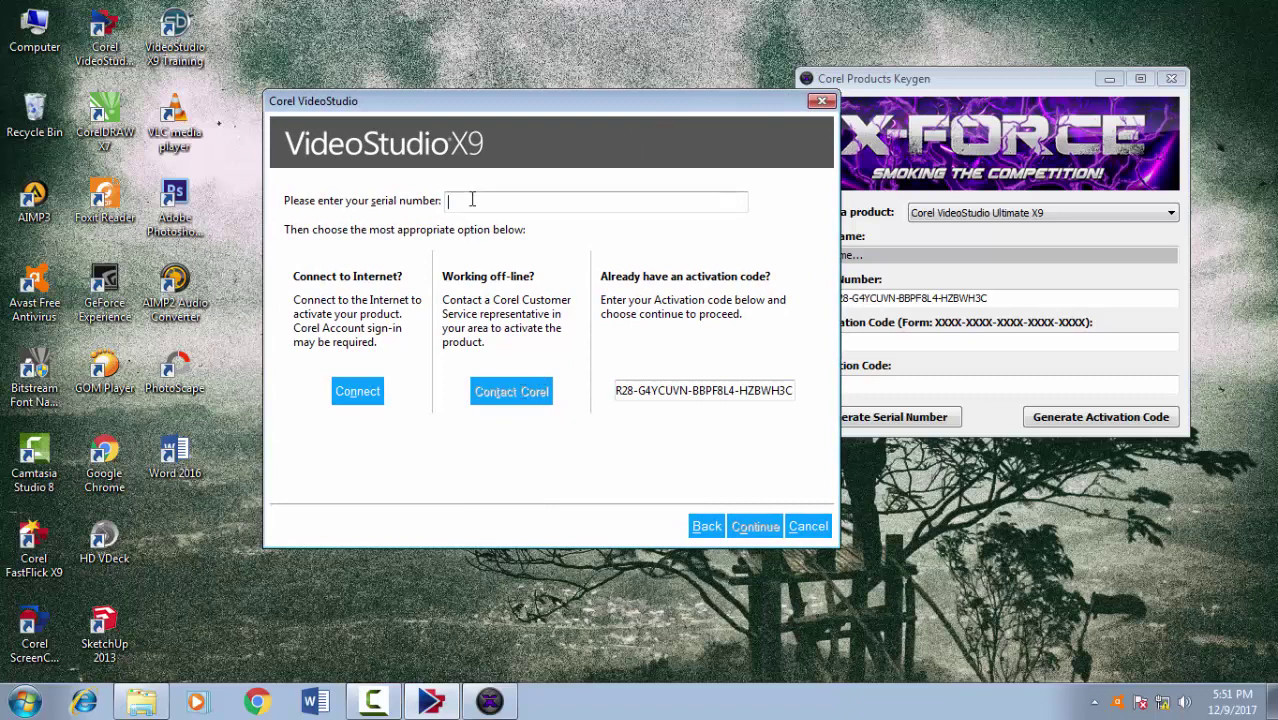
pyautogui.hotkey('ctrl', 'v')
pyautogui.click(512, 392)
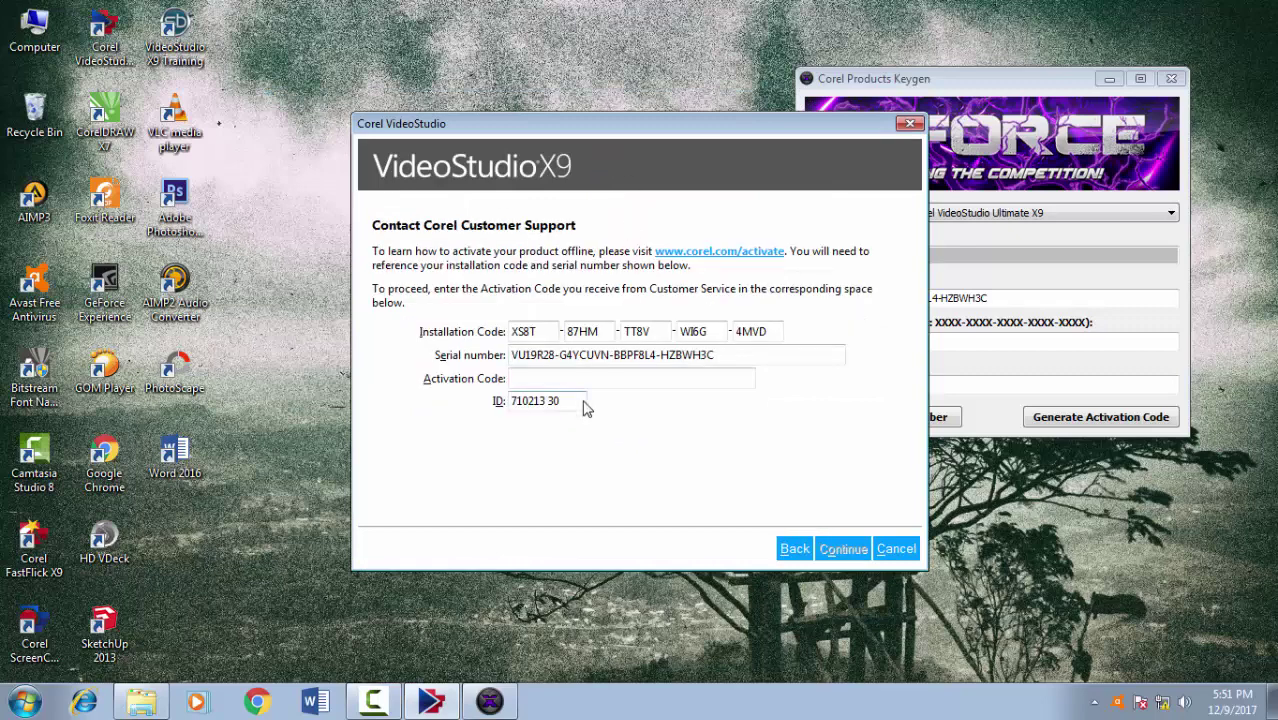
# EXCLUDED: licence-bypass content, drop this recording.
pyautogui.moveTo(656, 121); pyautogui.dragTo(508, 92)
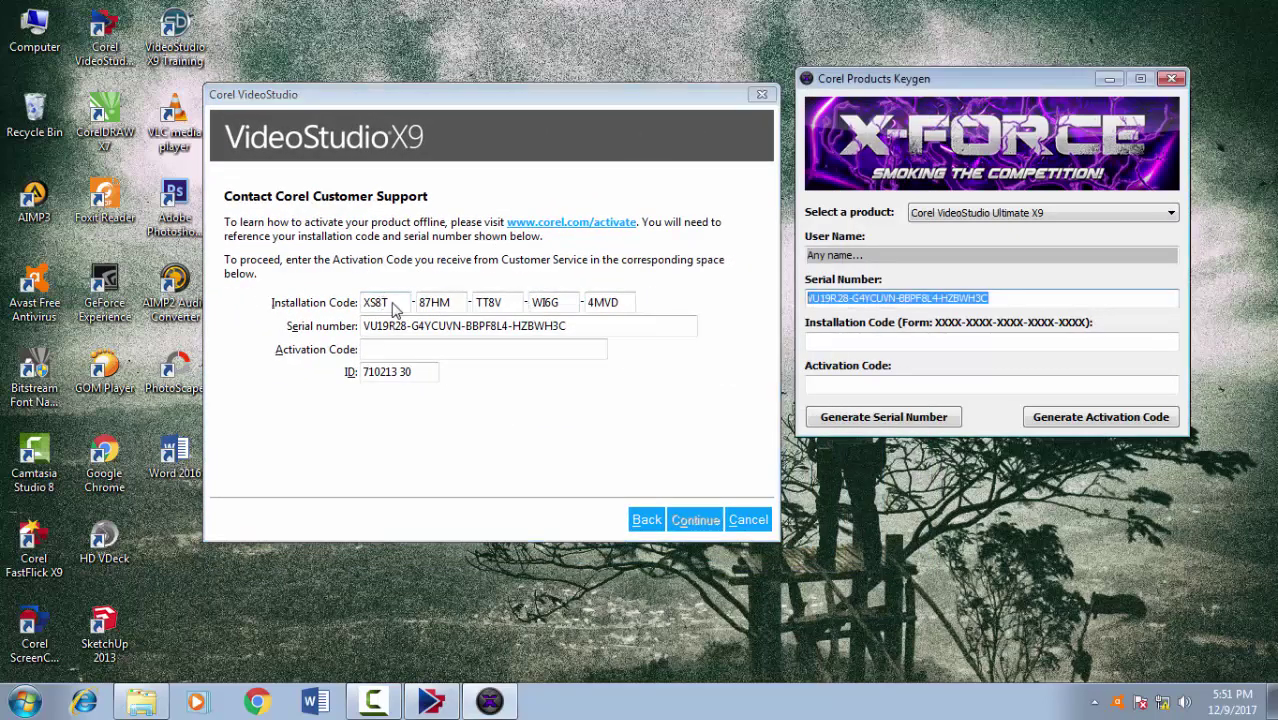
pyautogui.click(390, 305)
pyautogui.click(925, 341)
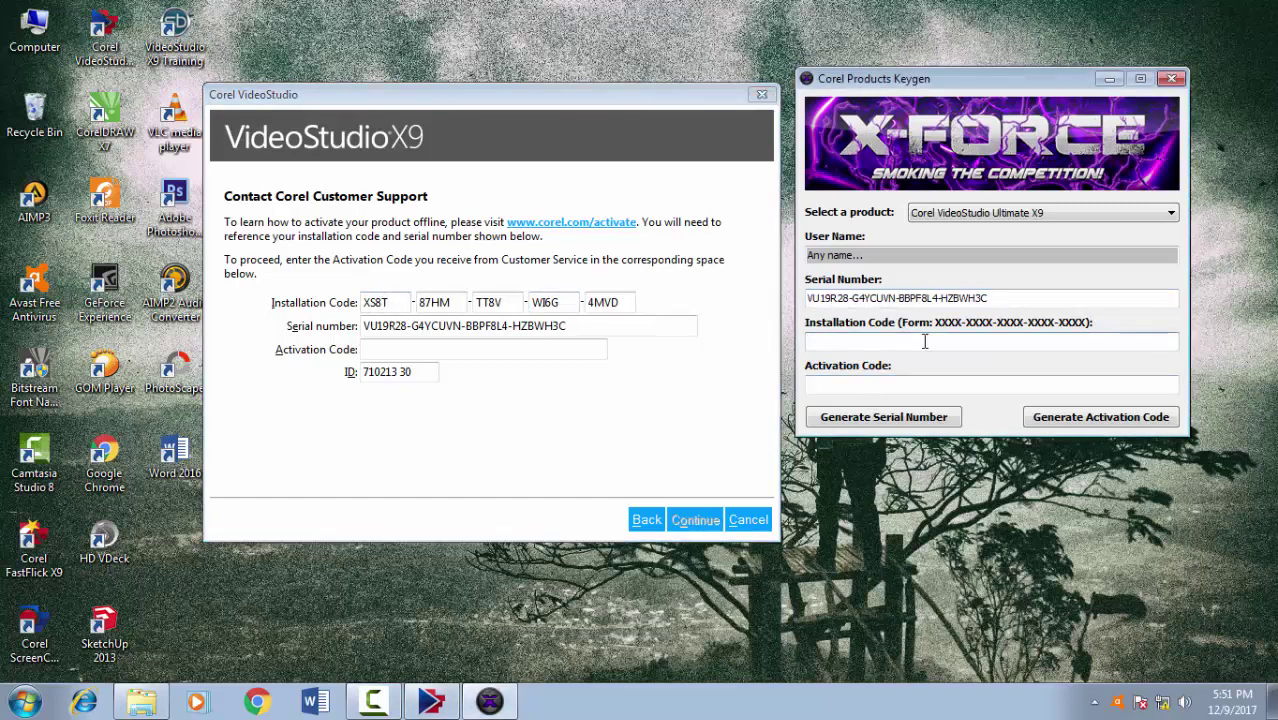
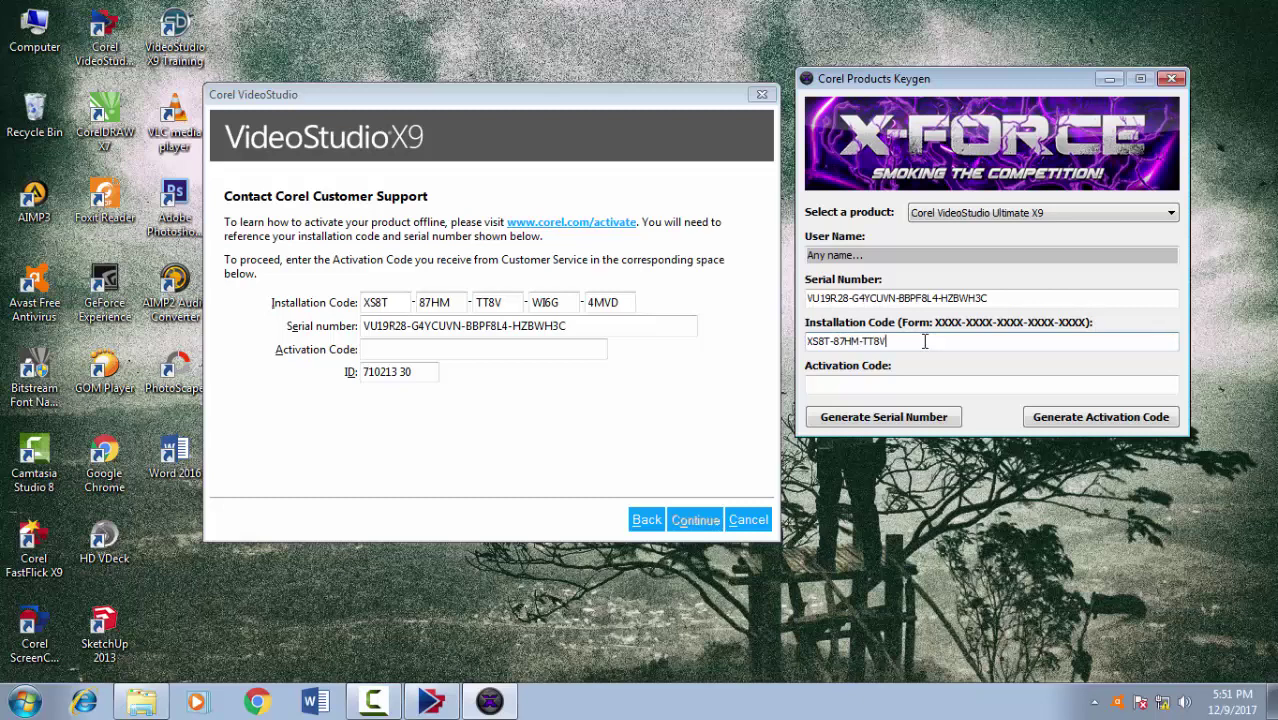
pyautogui.click(1050, 420)
pyautogui.moveTo(941, 384); pyautogui.dragTo(736, 374)
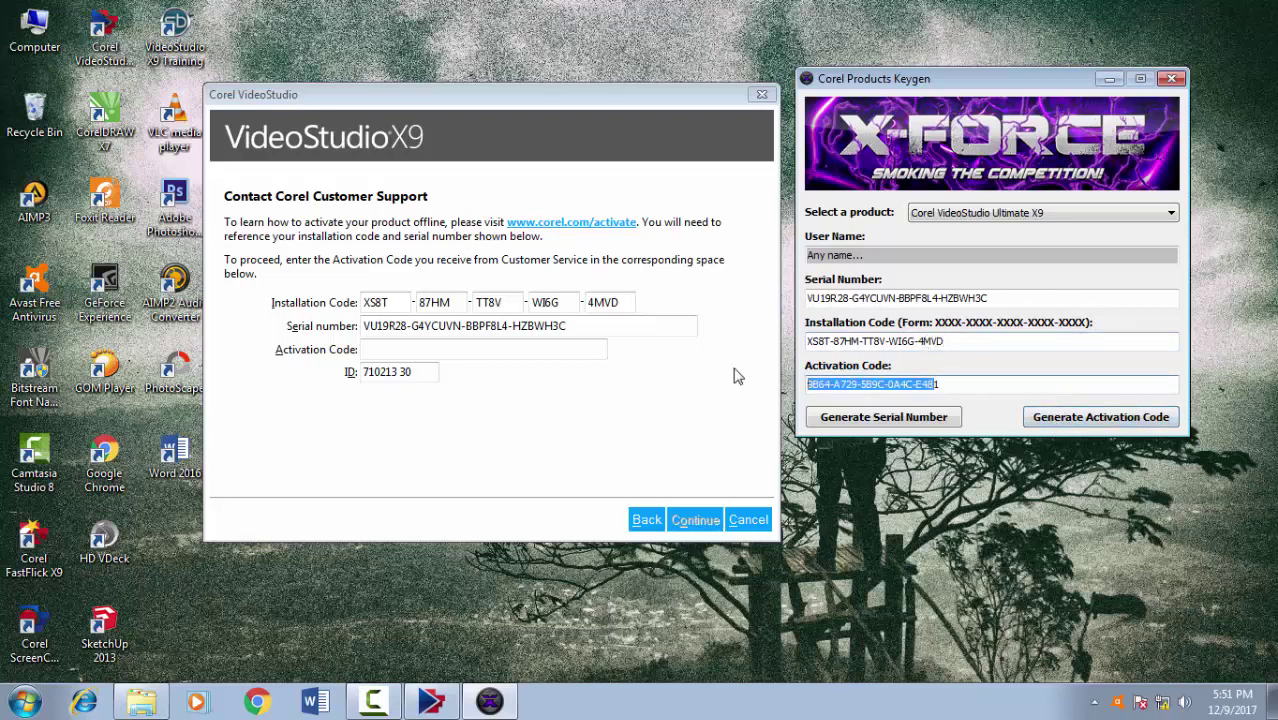
pyautogui.moveTo(980, 384); pyautogui.dragTo(656, 380)
pyautogui.hotkey('ctrl', 'c')
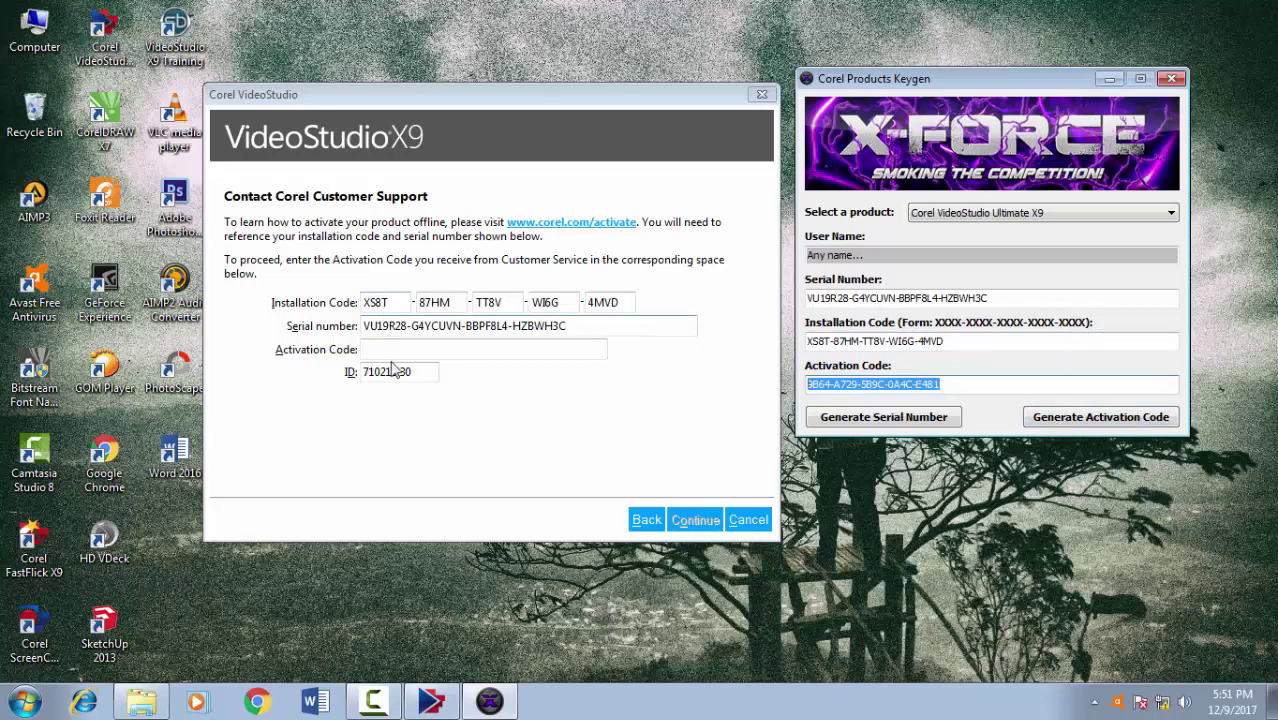
pyautogui.click(395, 349)
pyautogui.hotkey('ctrl', 'v')
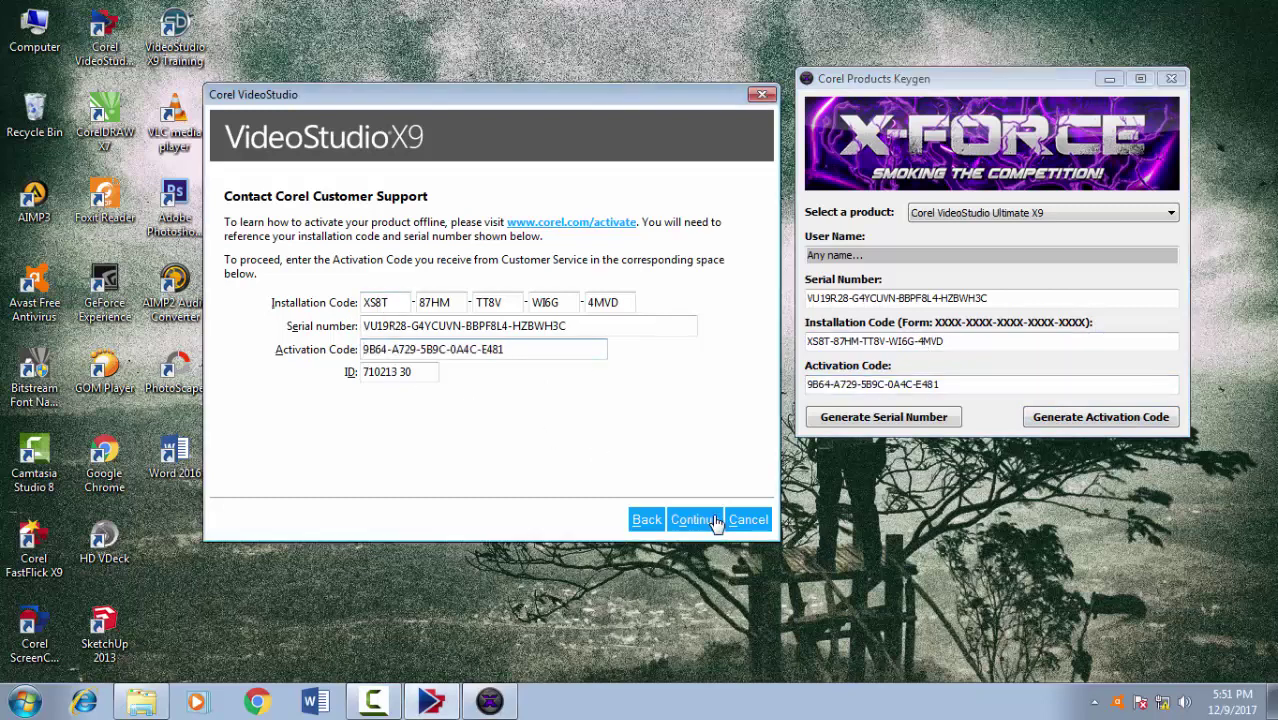
pyautogui.click(700, 520)
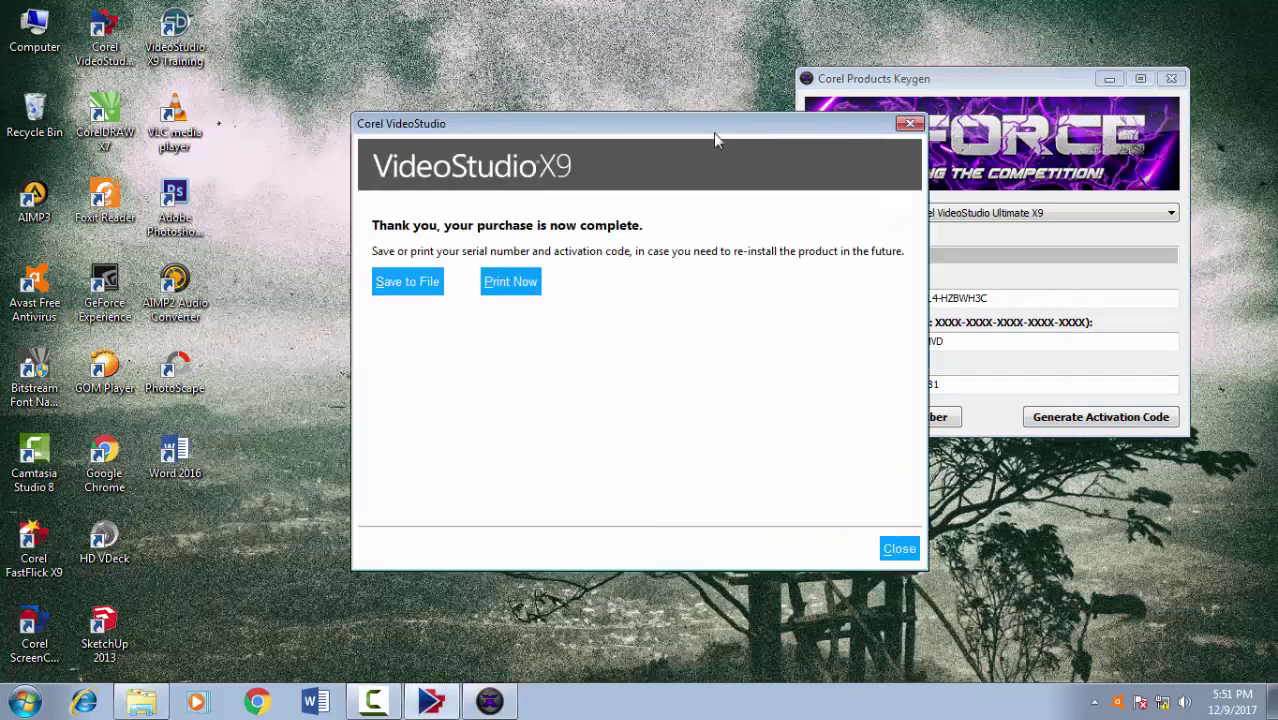
# Close the open confirmation dialog and helper window, then refresh the desktop twice.
pyautogui.click(1172, 78)
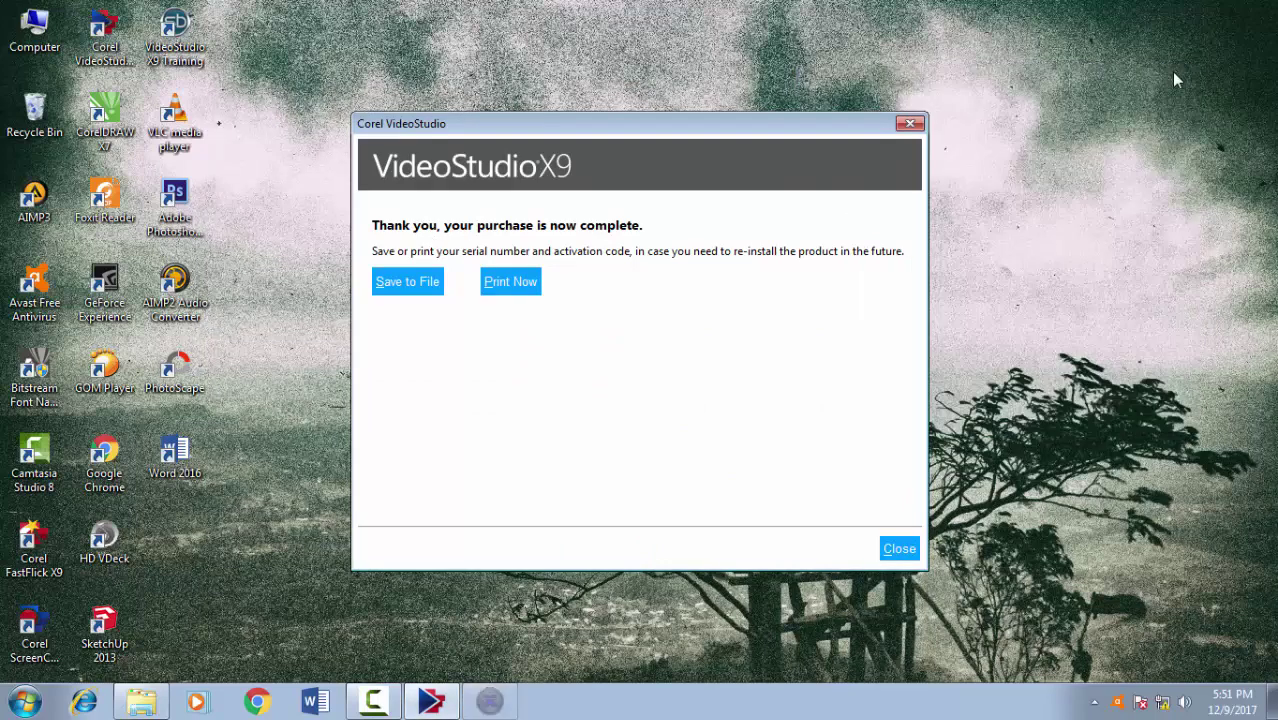
pyautogui.click(901, 550)
pyautogui.rightClick(634, 243)
pyautogui.click(696, 304)
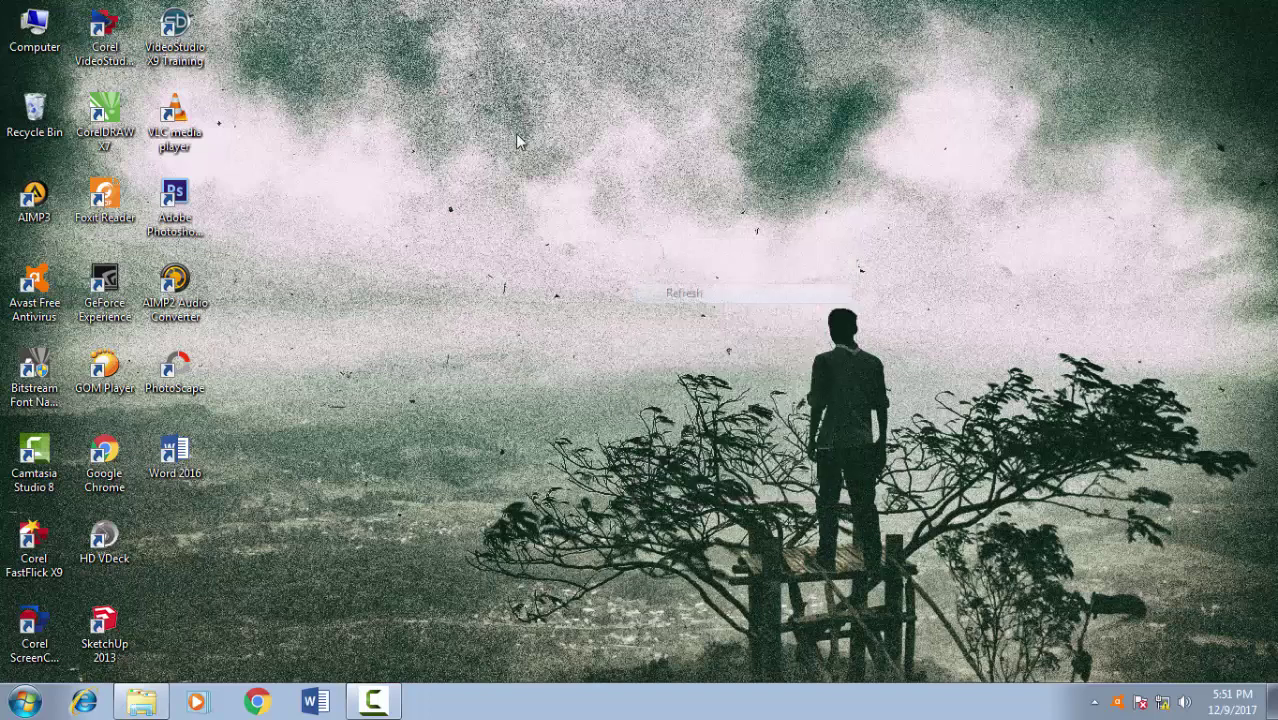
pyautogui.rightClick(515, 133)
pyautogui.click(560, 182)
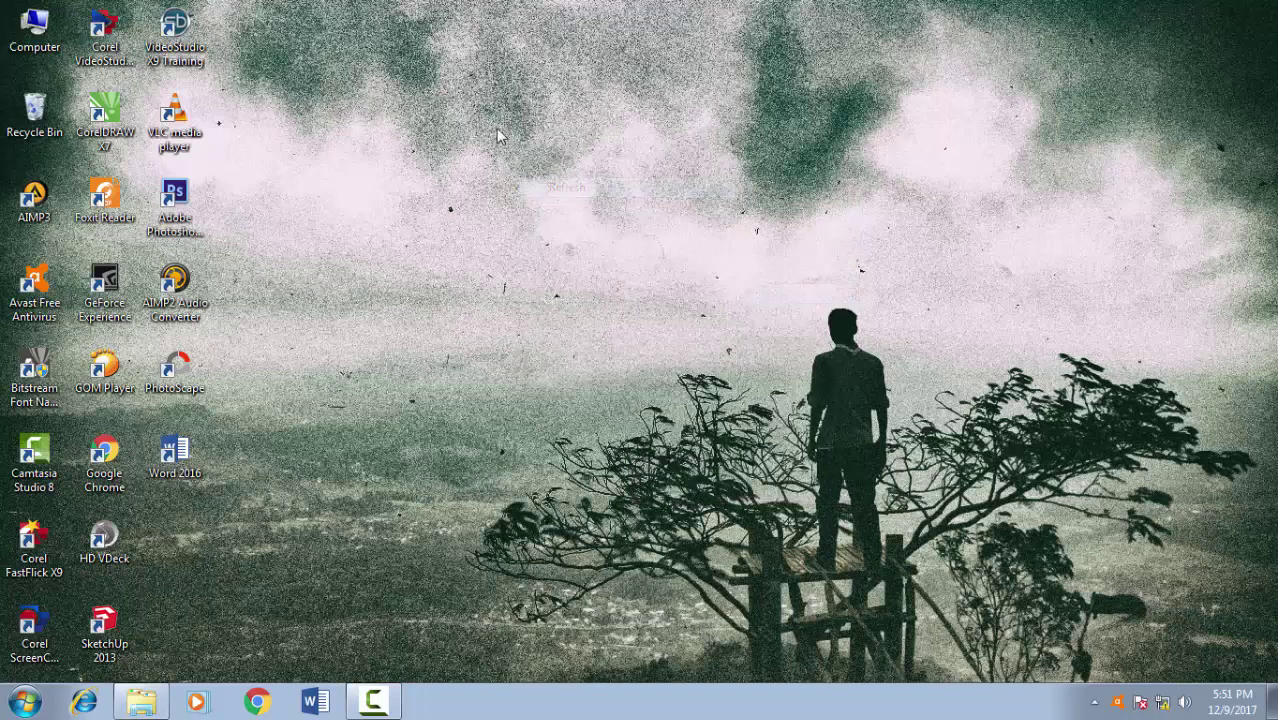
# Launch VideoStudio X9 from its desktop shortcut, close it, and refresh the desktop twice.
pyautogui.click(106, 42)
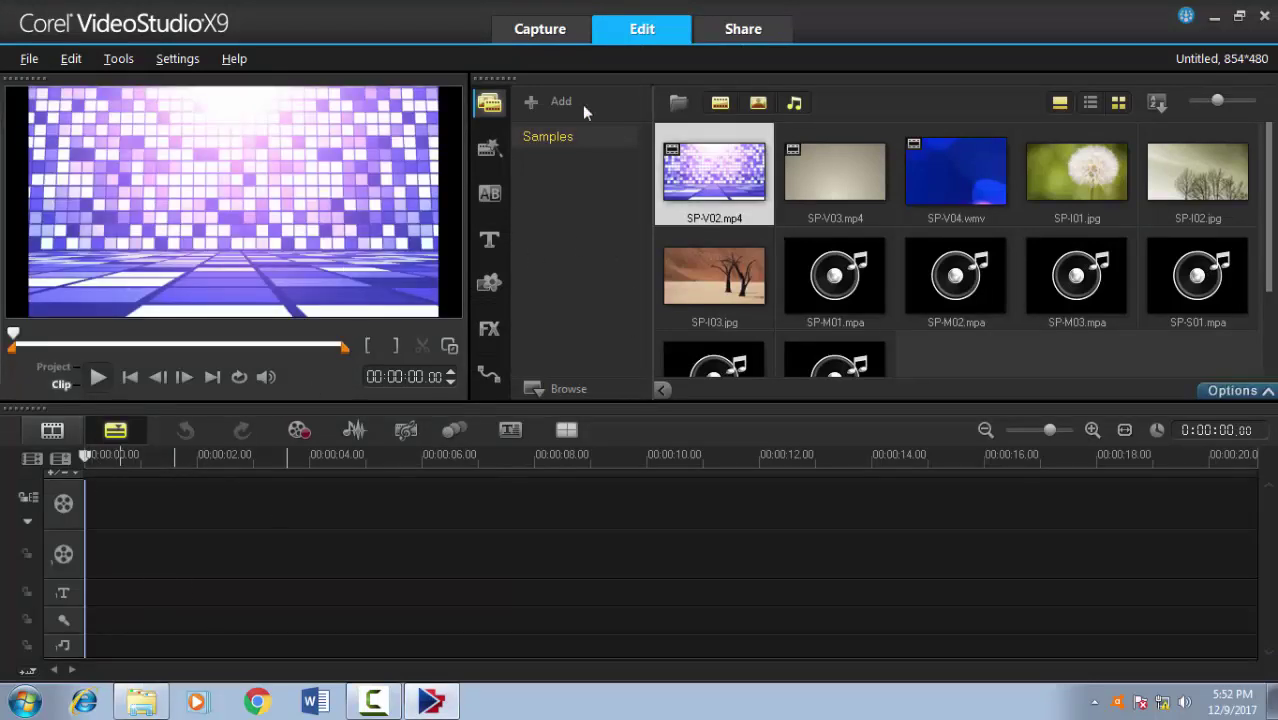
pyautogui.click(1264, 16)
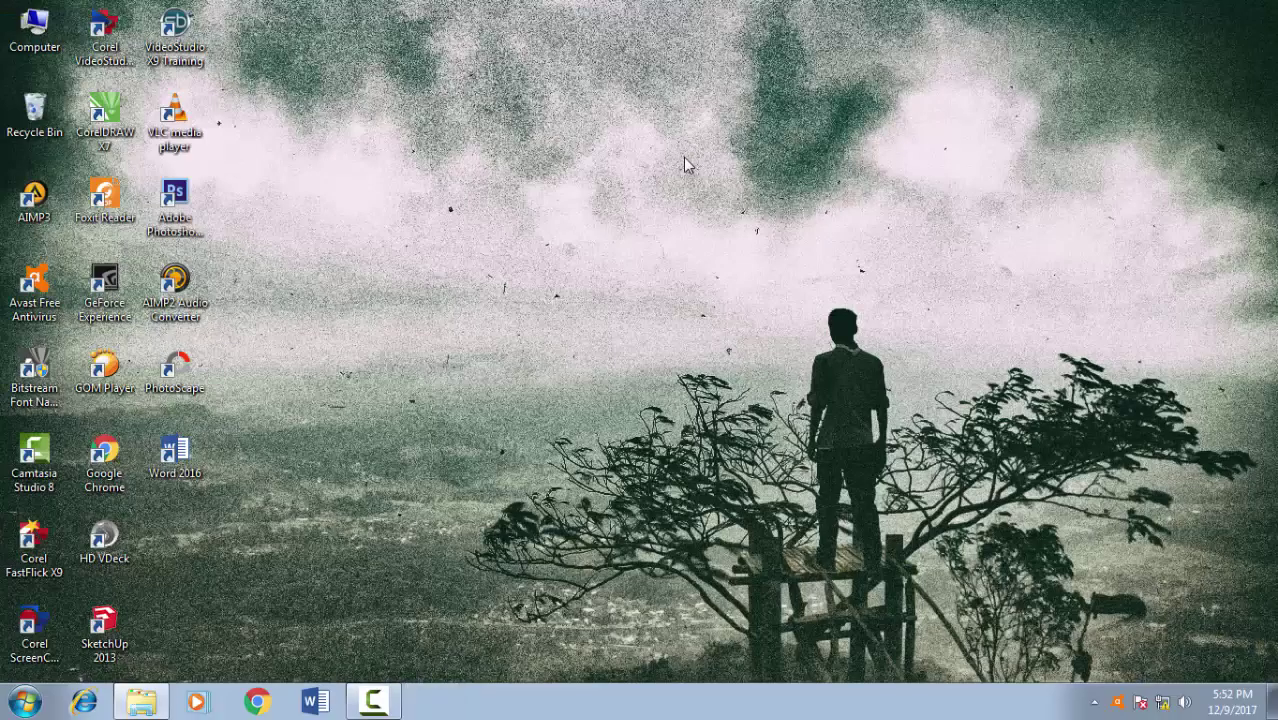
pyautogui.rightClick(671, 164)
pyautogui.click(712, 216)
pyautogui.rightClick(981, 108)
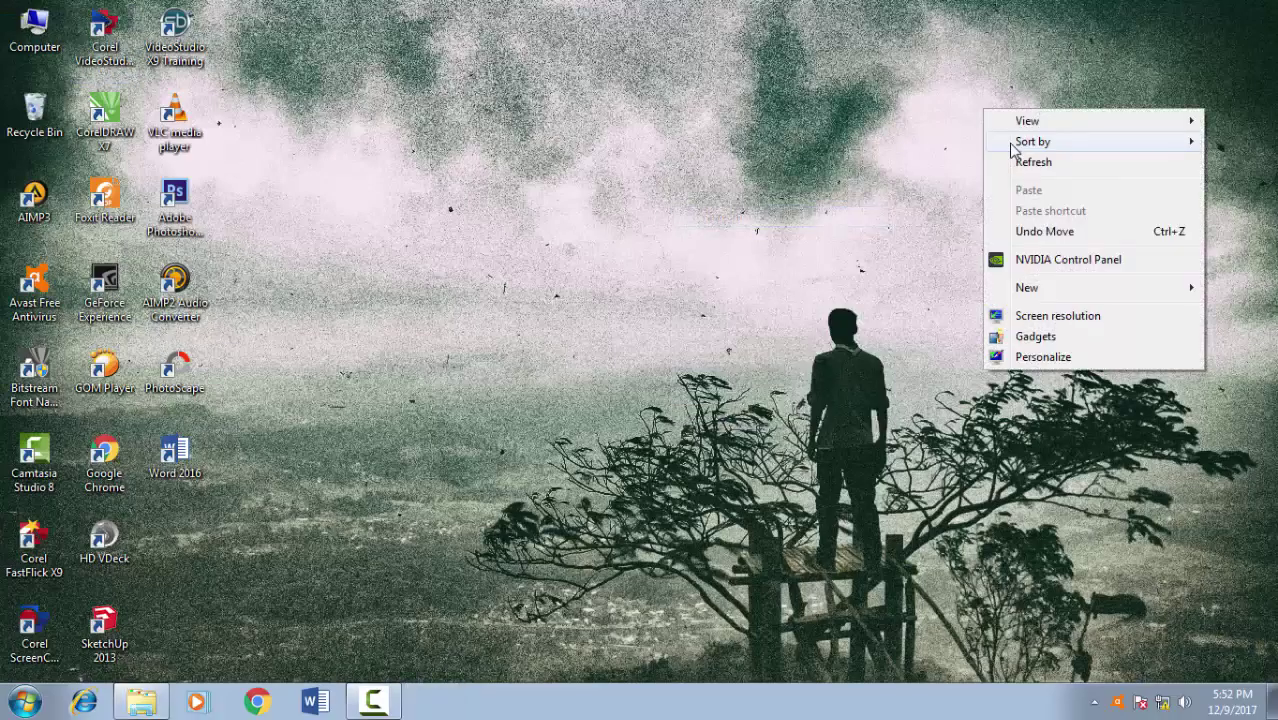
pyautogui.click(1036, 168)
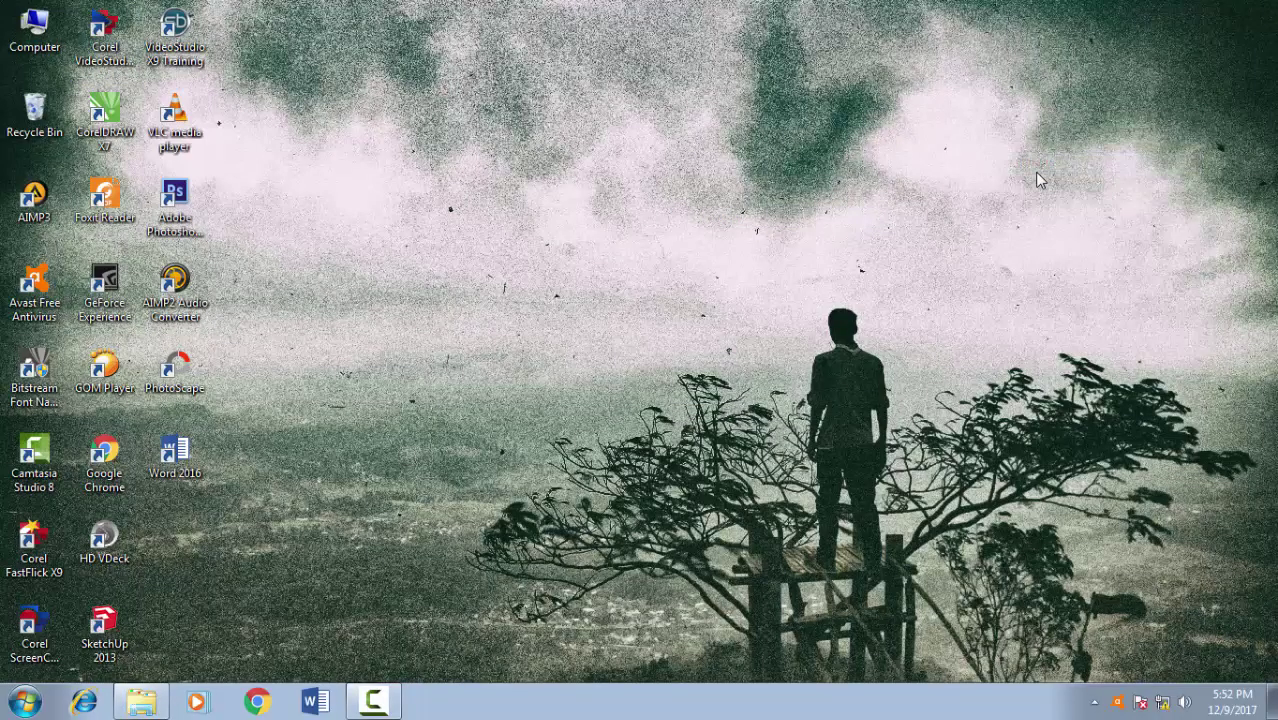